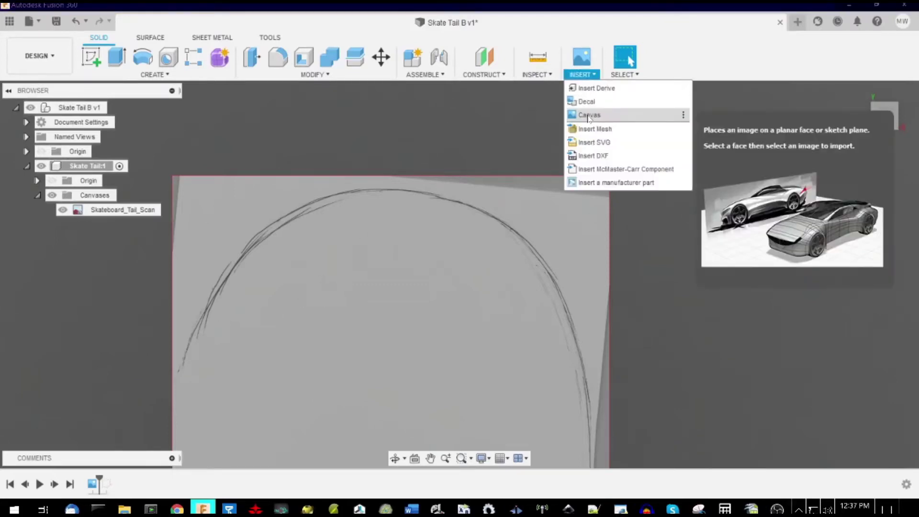
Calibrate the Skateboard_Tail_Scan canvas using two reference points across the width of the tail outline.
{"action": "right_click", "coordinate": [94, 212]}
{"action": "left_click", "coordinate": [122, 251]}
{"action": "left_click", "coordinate": [194, 368]}
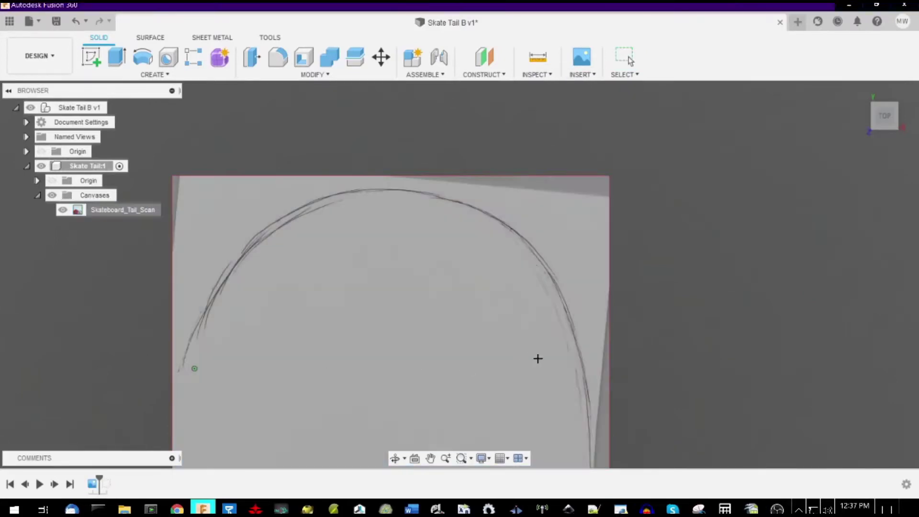
{"action": "left_click", "coordinate": [568, 367]}
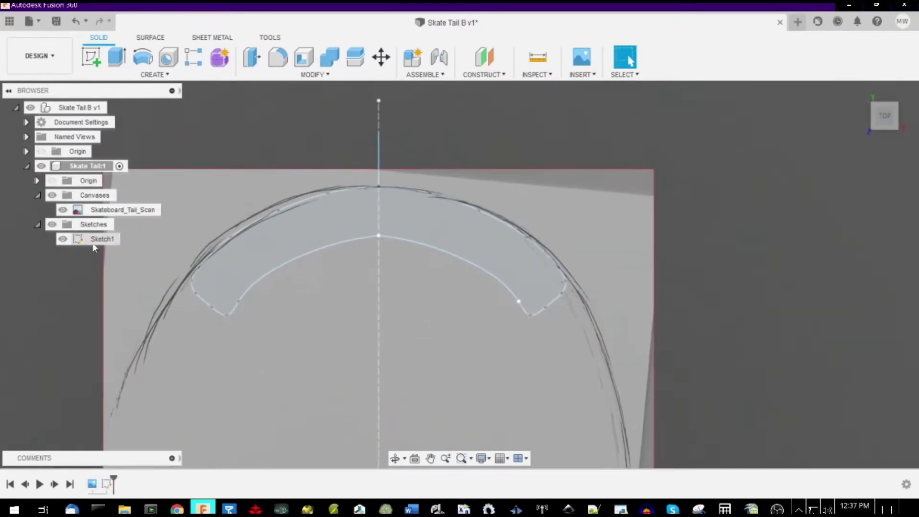
{"action": "double_click", "coordinate": [98, 238]}
{"action": "key", "text": "c"}
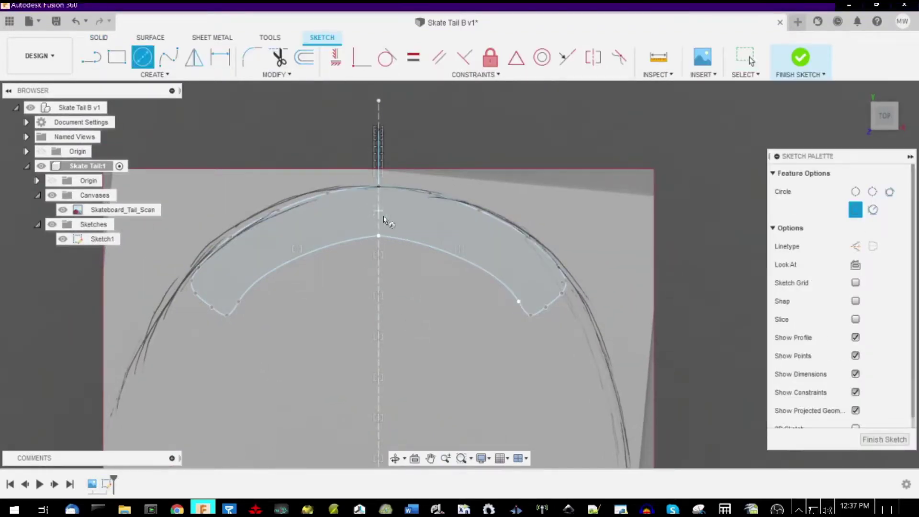
{"action": "left_click", "coordinate": [379, 211]}
{"action": "key", "text": "Escape"}
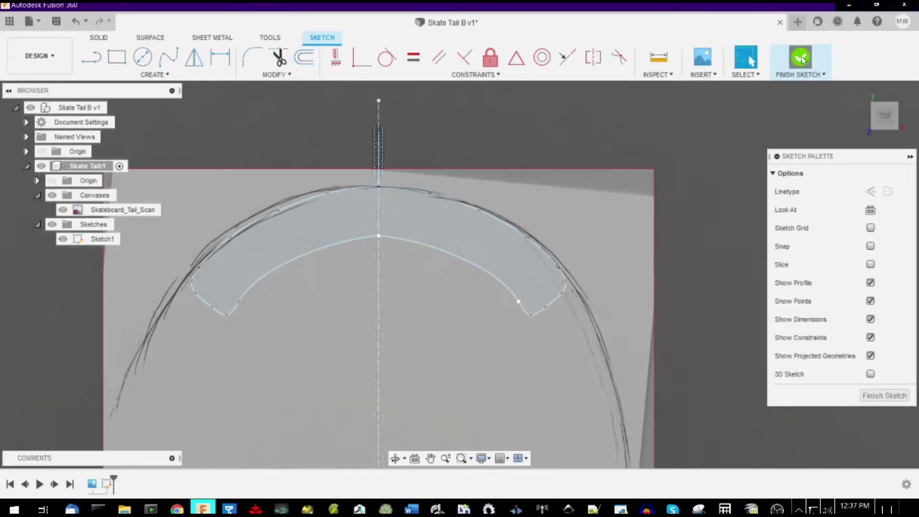
{"action": "left_click", "coordinate": [799, 57]}
Extrude the curved tail profile 0.4 in as a new body.
{"action": "left_click", "coordinate": [427, 274]}
{"action": "type", "text": "e"}
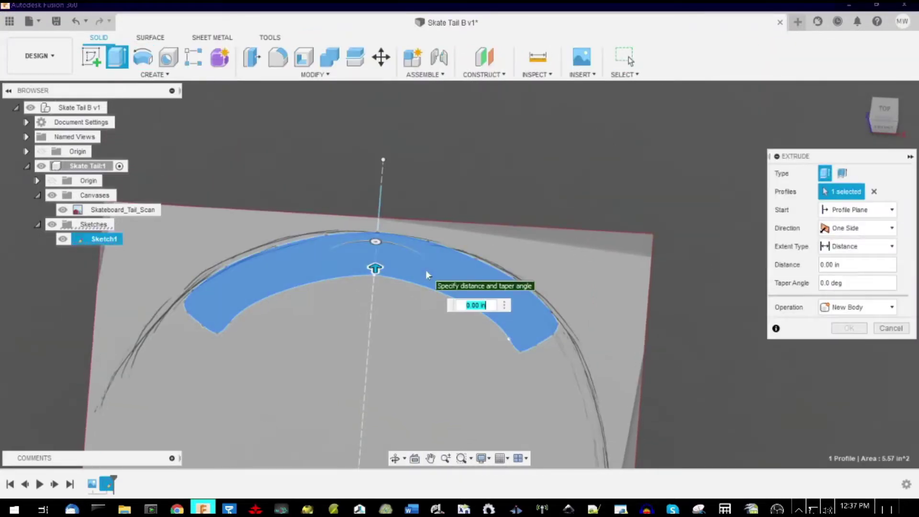
{"action": "type", "text": ".375"}
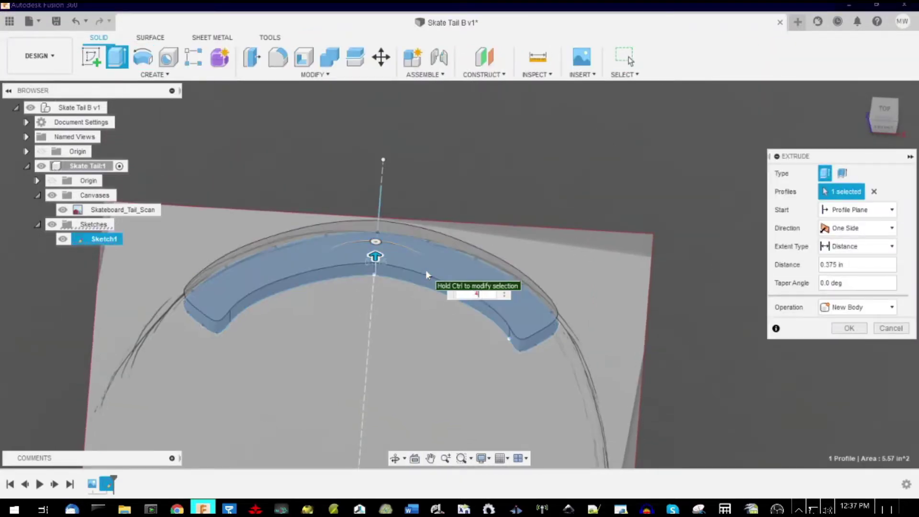
{"action": "key", "text": "Return"}
Start a sketch on the body's top face and project the middle vertices of its inner and outer edges.
{"action": "mouse_move", "coordinate": [426, 270]}
{"action": "middle_mouse_down", "text": "shift"}
{"action": "mouse_move", "coordinate": [339, 245]}
{"action": "mouse_move", "coordinate": [426, 268]}
{"action": "middle_mouse_up", "text": "shift"}
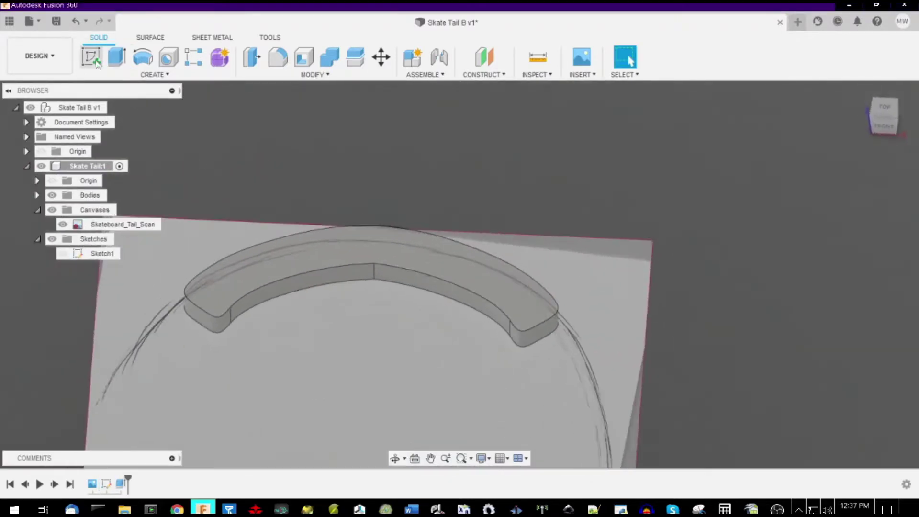
{"action": "left_click", "coordinate": [90, 57]}
{"action": "left_click", "coordinate": [447, 274]}
{"action": "key", "text": "p"}
{"action": "left_click", "coordinate": [369, 226]}
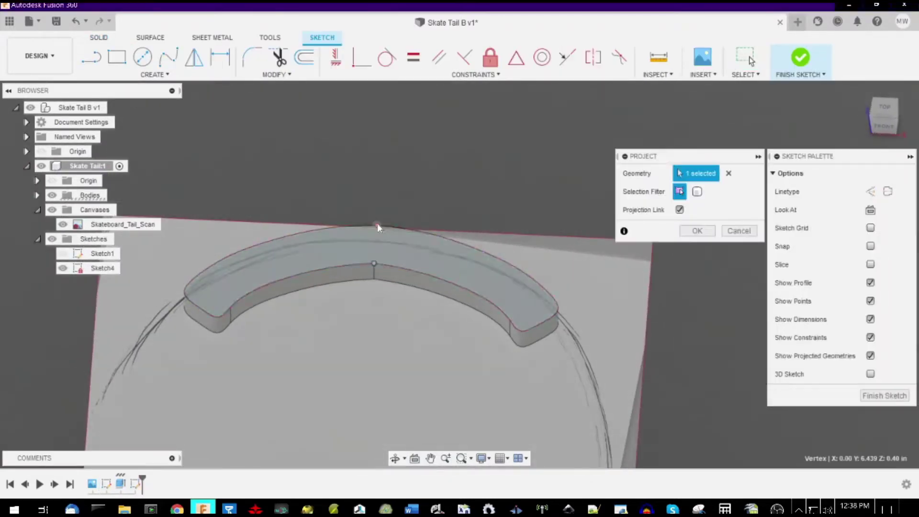
{"action": "left_click", "coordinate": [401, 228]}
{"action": "key", "text": "Return"}
Offset the two inner edge curves 0.4 in into the top face and convert the offset curves to construction.
{"action": "middle_click_drag", "start_coordinate": [399, 239], "coordinate": [480, 356], "text": "shift"}
{"action": "left_click", "coordinate": [453, 304]}
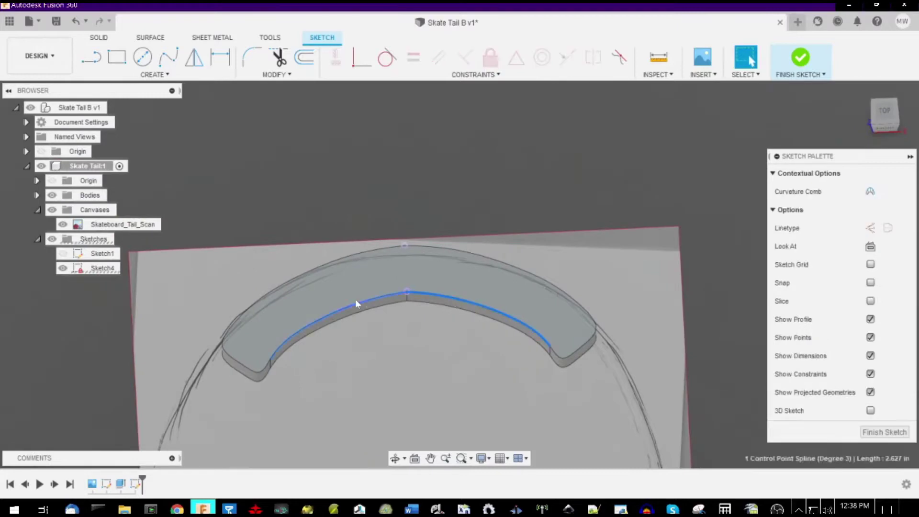
{"action": "left_click", "coordinate": [356, 302], "text": "shift"}
{"action": "key", "text": "o"}
{"action": "left_click_drag", "start_coordinate": [357, 303], "coordinate": [353, 277]}
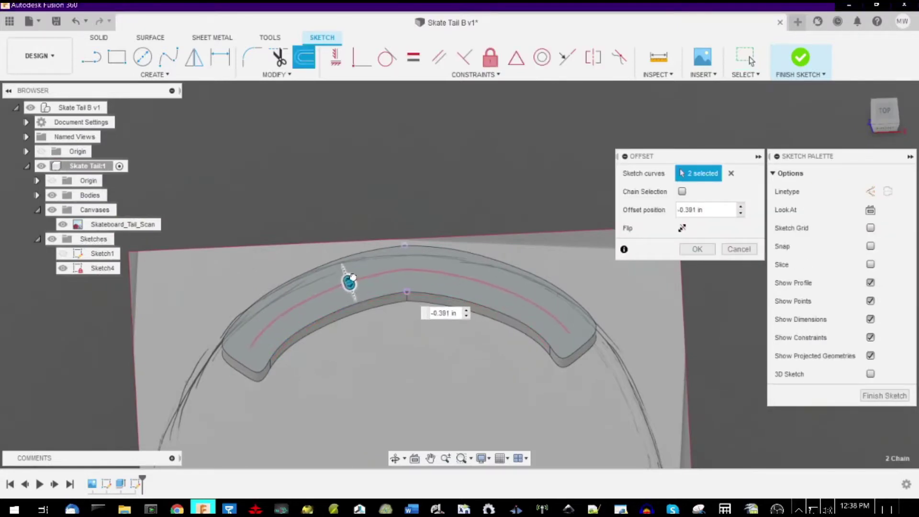
{"action": "key", "text": "Return"}
{"action": "left_click", "coordinate": [363, 276]}
{"action": "key", "text": "x"}
{"action": "left_click", "coordinate": [422, 271]}
{"action": "key", "text": "x"}
Sketch a 0.2 in diameter circle centred on the middle point of the construction curve.
{"action": "key", "text": "c"}
{"action": "left_click", "coordinate": [405, 269]}
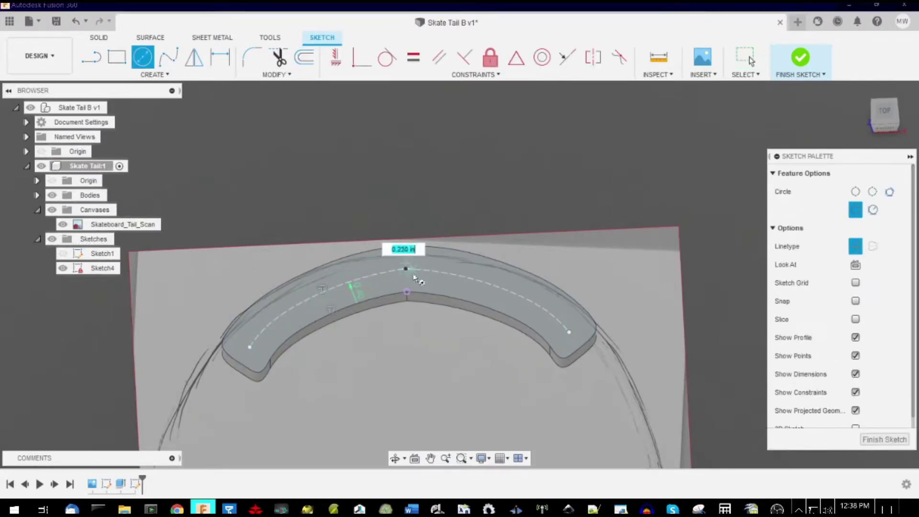
{"action": "scroll", "coordinate": [414, 278], "scroll_direction": "up", "scroll_amount": 4}
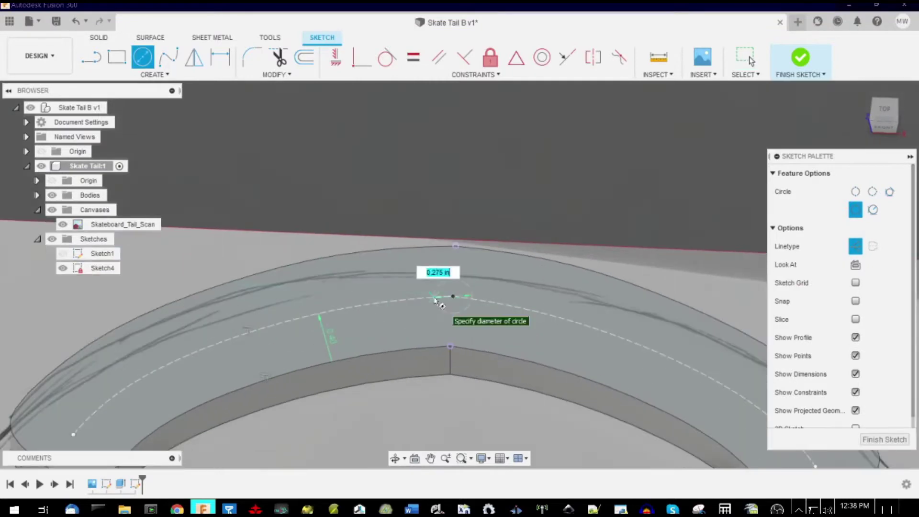
{"action": "type", "text": ".3"}
{"action": "key", "text": "Return"}
{"action": "key", "text": "Escape"}
{"action": "scroll", "coordinate": [436, 301], "scroll_direction": "down", "scroll_amount": 2}
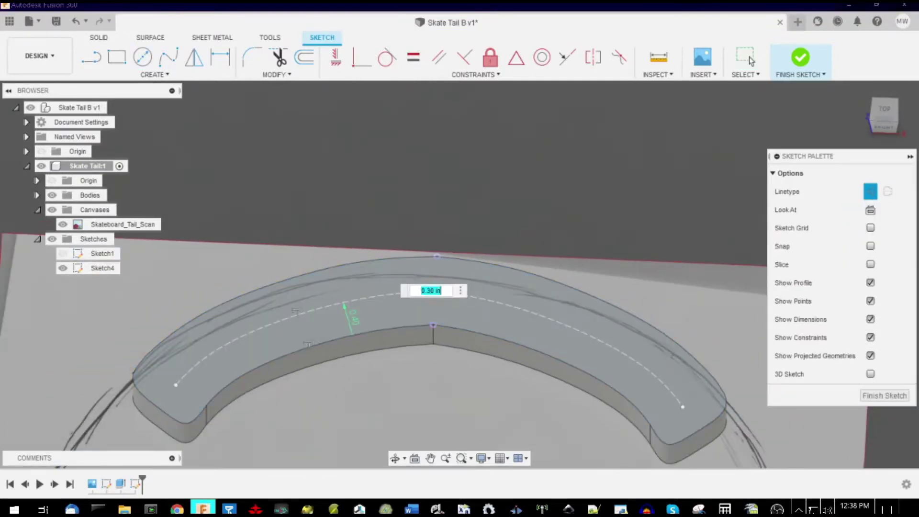
Add a concentric 0.1 in diameter circle inside the first one and give it the normal linetype.
{"action": "scroll", "coordinate": [432, 289], "scroll_direction": "up", "scroll_amount": 3}
{"action": "key", "text": "c"}
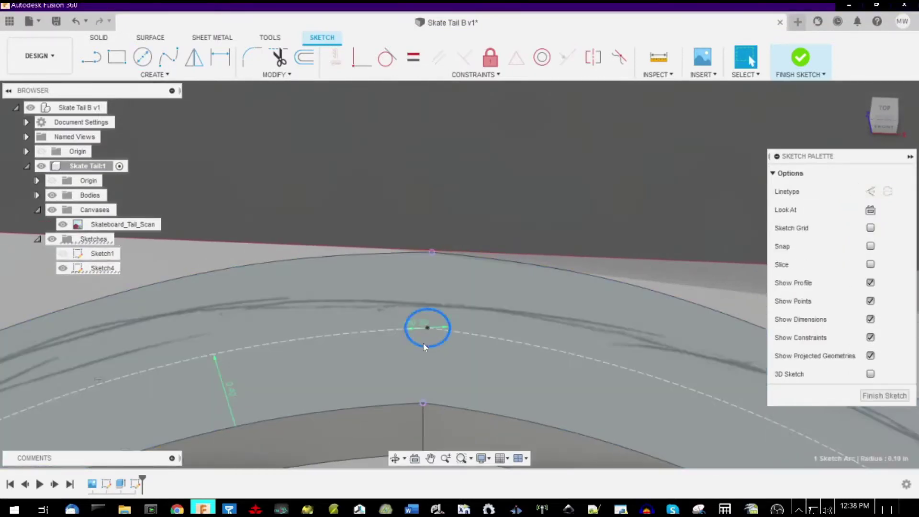
{"action": "left_click", "coordinate": [427, 329]}
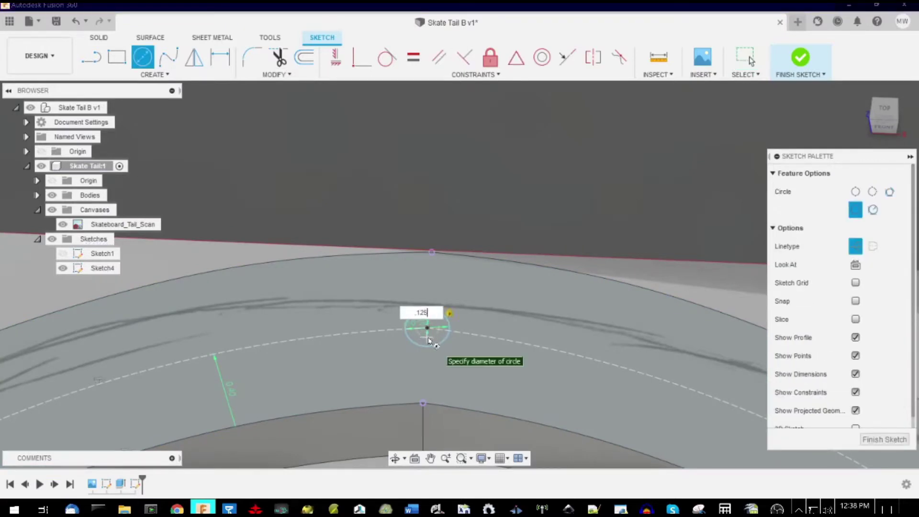
{"action": "type", "text": ".12"}
{"action": "key", "text": "Return"}
{"action": "key", "text": "Escape"}
{"action": "left_click", "coordinate": [432, 338]}
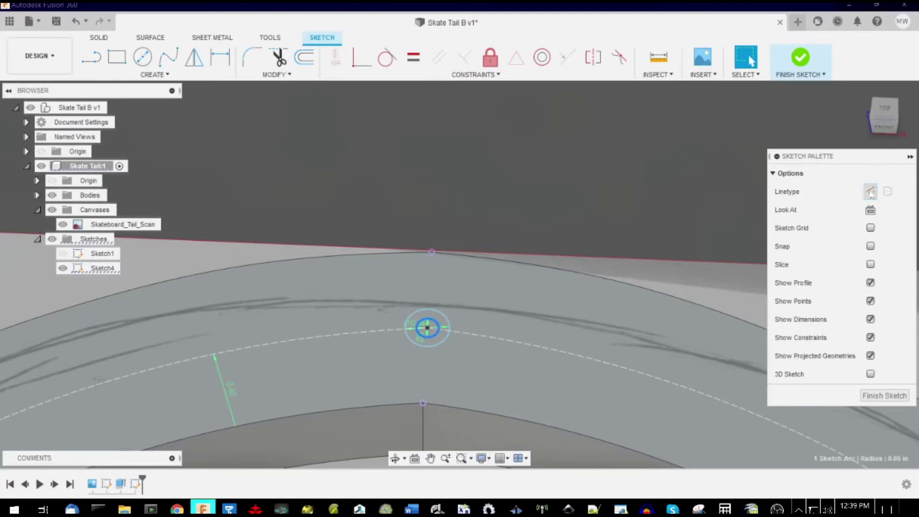
Copy both concentric circles point to point from the curve's middle point to its right end point.
{"action": "left_click", "coordinate": [443, 339], "text": "ctrl"}
{"action": "scroll", "coordinate": [283, 271], "scroll_direction": "down", "scroll_amount": 3}
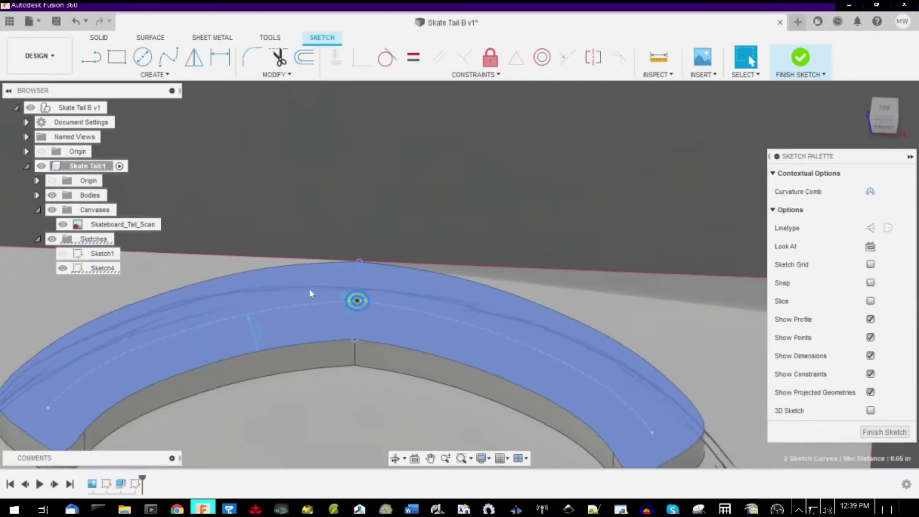
{"action": "key", "text": "m"}
{"action": "left_click", "coordinate": [726, 209]}
{"action": "left_click", "coordinate": [357, 300]}
{"action": "left_click", "coordinate": [653, 433]}
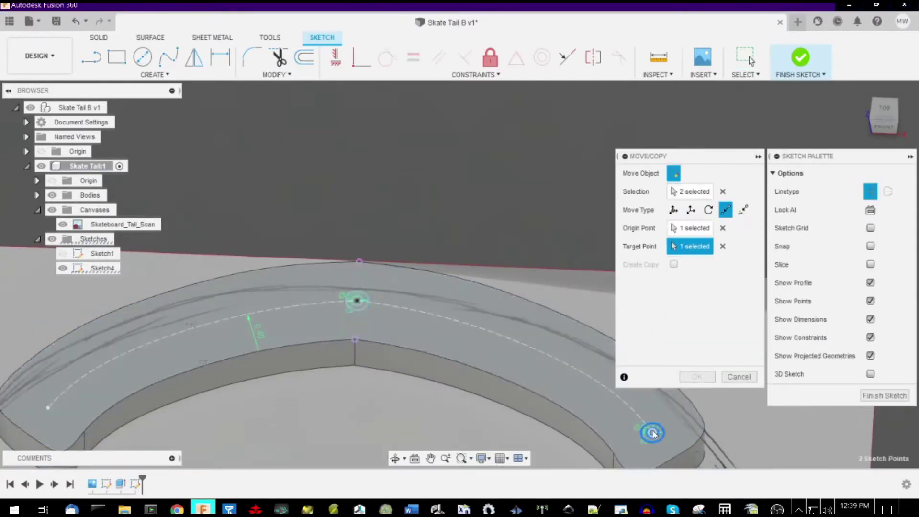
{"action": "left_click", "coordinate": [696, 377]}
Place another copy of the concentric circles on the construction curve, about halfway between the middle and right-end pairs.
{"action": "scroll", "coordinate": [499, 380], "scroll_direction": "down", "scroll_amount": 3}
{"action": "scroll", "coordinate": [499, 380], "scroll_direction": "up", "scroll_amount": 5}
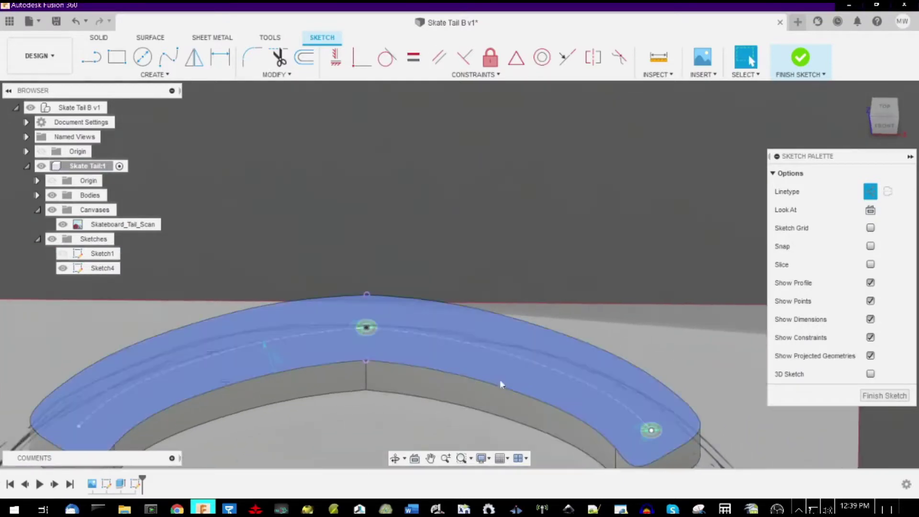
{"action": "key", "text": "m"}
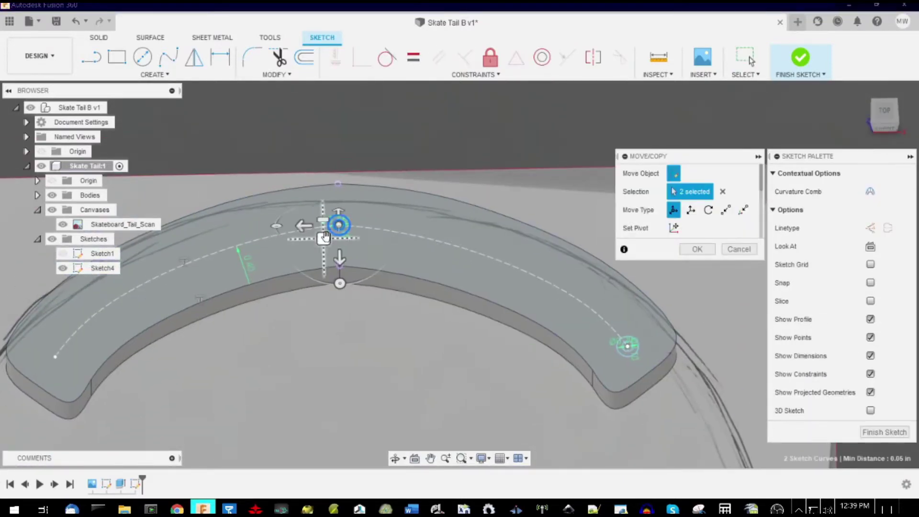
{"action": "left_click_drag", "start_coordinate": [338, 224], "coordinate": [475, 271]}
{"action": "key", "text": "Return"}
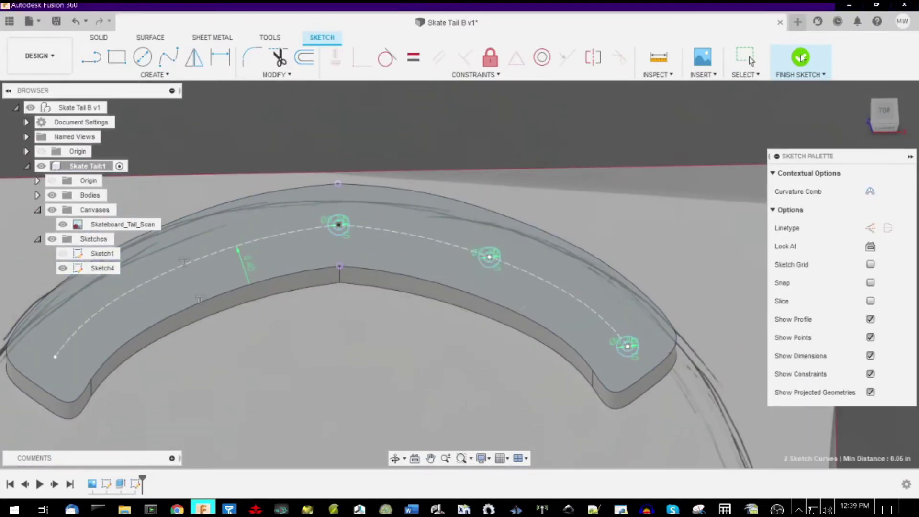
{"action": "left_click", "coordinate": [800, 58]}
{"action": "scroll", "coordinate": [616, 370], "scroll_direction": "up", "scroll_amount": 4}
{"action": "scroll", "coordinate": [616, 370], "scroll_direction": "up", "scroll_amount": 2}
{"action": "left_click", "coordinate": [645, 301]}
{"action": "scroll", "coordinate": [652, 329], "scroll_direction": "down", "scroll_amount": 3}
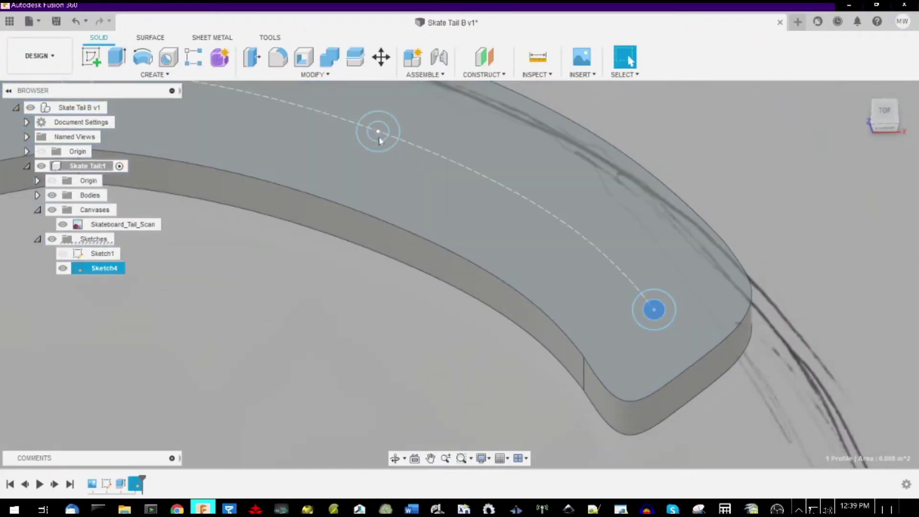
{"action": "scroll", "coordinate": [385, 134], "scroll_direction": "up", "scroll_amount": 3}
{"action": "left_click", "coordinate": [373, 136], "text": "ctrl"}
{"action": "scroll", "coordinate": [544, 244], "scroll_direction": "down", "scroll_amount": 6}
{"action": "scroll", "coordinate": [345, 181], "scroll_direction": "up", "scroll_amount": 6}
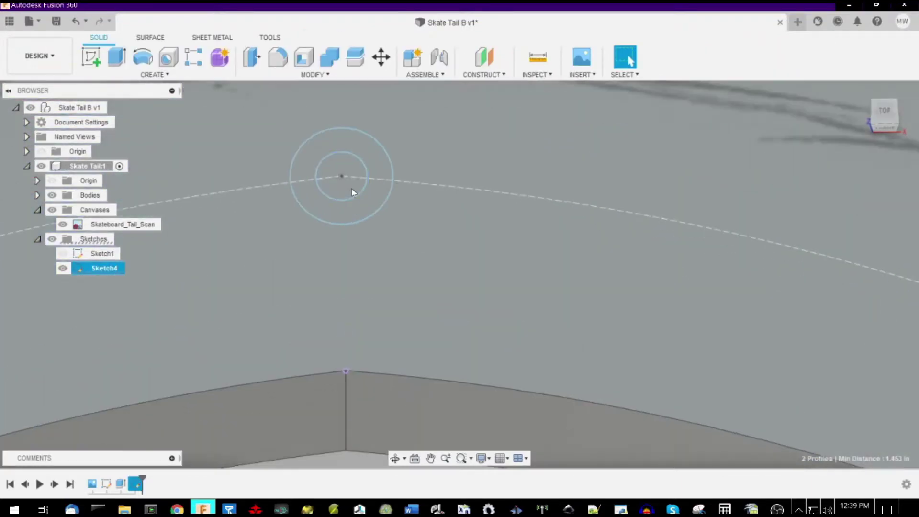
{"action": "scroll", "coordinate": [351, 190], "scroll_direction": "down", "scroll_amount": 6}
{"action": "left_click", "coordinate": [351, 200]}
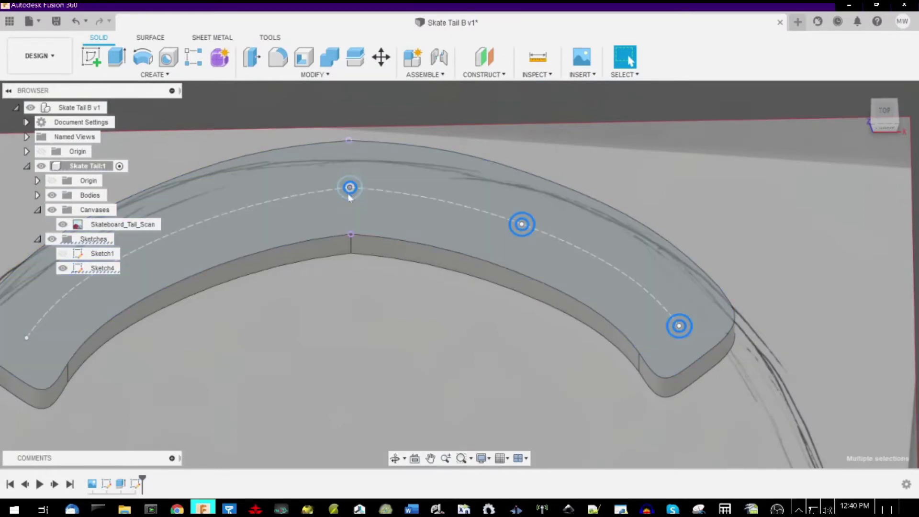
{"action": "scroll", "coordinate": [344, 189], "scroll_direction": "up", "scroll_amount": 3}
{"action": "scroll", "coordinate": [345, 192], "scroll_direction": "down", "scroll_amount": 3}
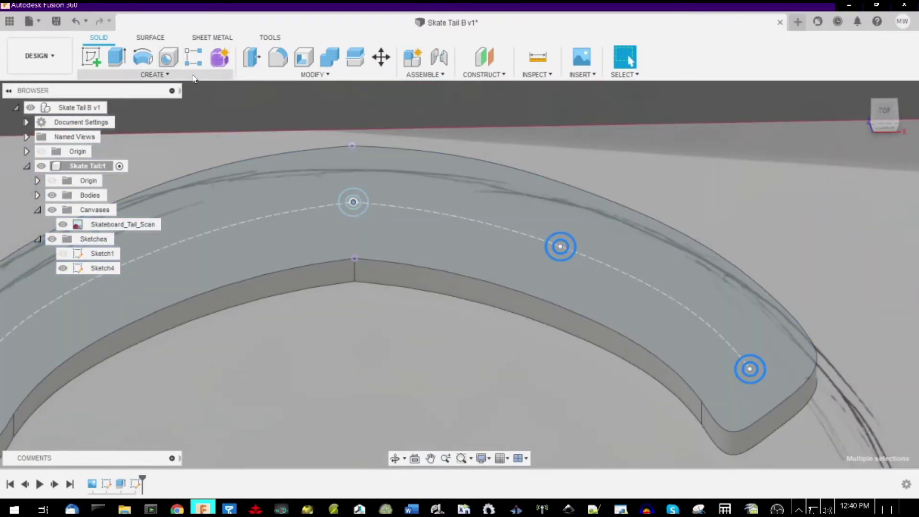
{"action": "left_click", "coordinate": [154, 74]}
{"action": "left_click", "coordinate": [313, 74]}
{"action": "scroll", "coordinate": [602, 141], "scroll_direction": "down", "scroll_amount": 2}
{"action": "double_click", "coordinate": [110, 268]}
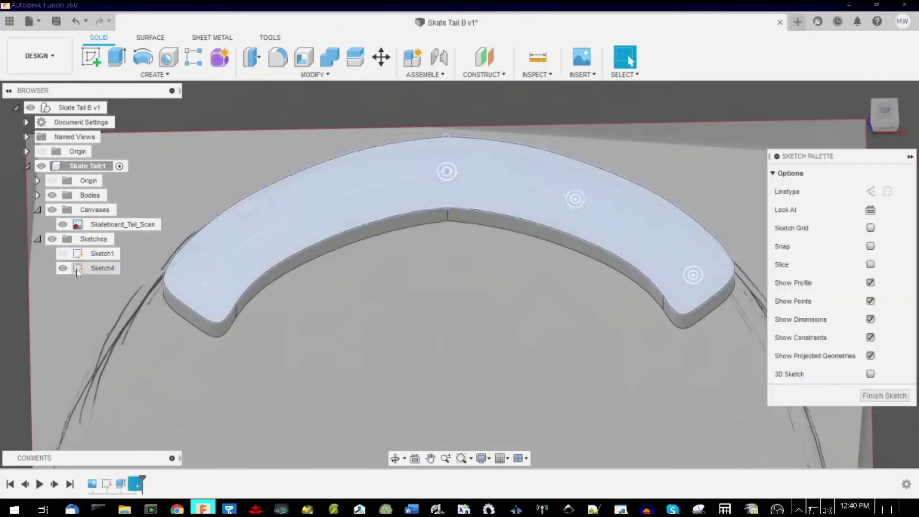
Try to mirror the two copied circle pairs onto the other half of the curve.
{"action": "scroll", "coordinate": [447, 197], "scroll_direction": "up", "scroll_amount": 2}
{"action": "left_click_drag", "start_coordinate": [641, 228], "coordinate": [641, 228]}
{"action": "scroll", "coordinate": [641, 228], "scroll_direction": "down", "scroll_amount": 3}
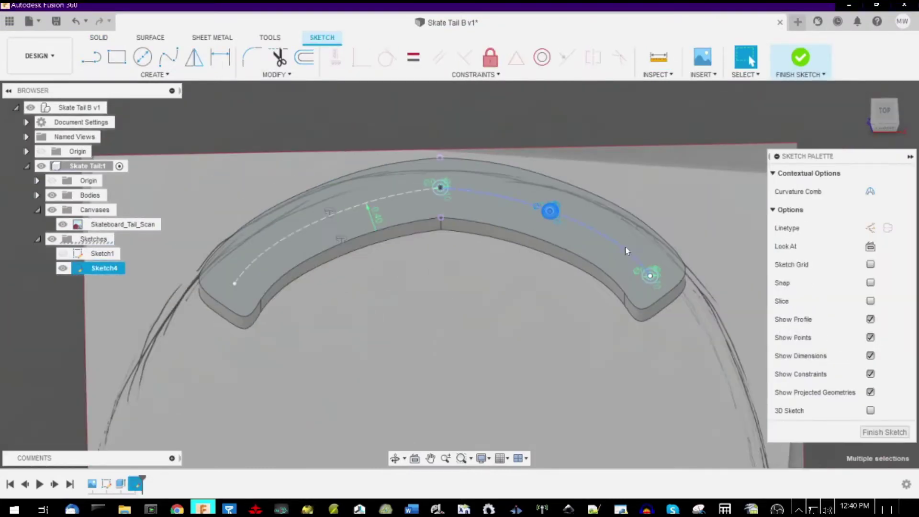
{"action": "left_click", "coordinate": [626, 249]}
{"action": "left_click", "coordinate": [651, 278]}
{"action": "scroll", "coordinate": [651, 278], "scroll_direction": "up", "scroll_amount": 3}
{"action": "left_click", "coordinate": [439, 137], "text": "shift"}
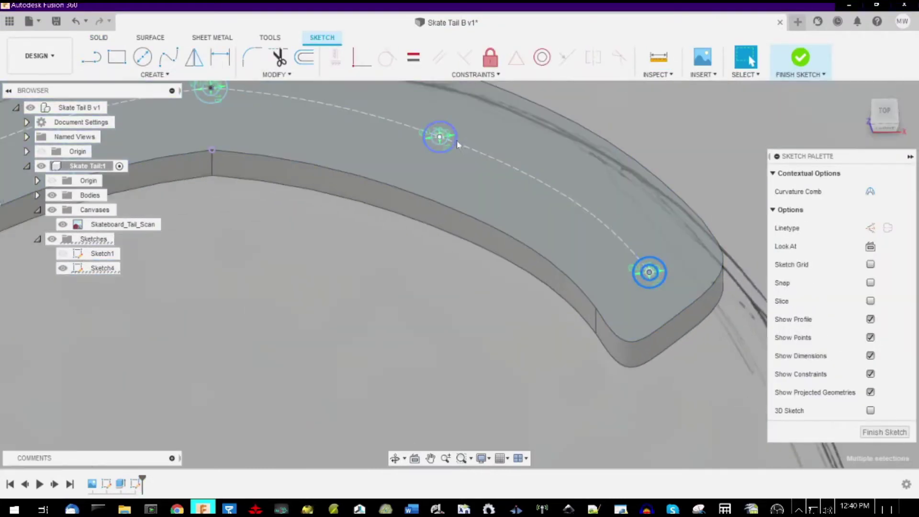
{"action": "left_click", "coordinate": [194, 57]}
{"action": "middle_click_drag", "start_coordinate": [335, 143], "coordinate": [482, 258]}
{"action": "left_click", "coordinate": [671, 192]}
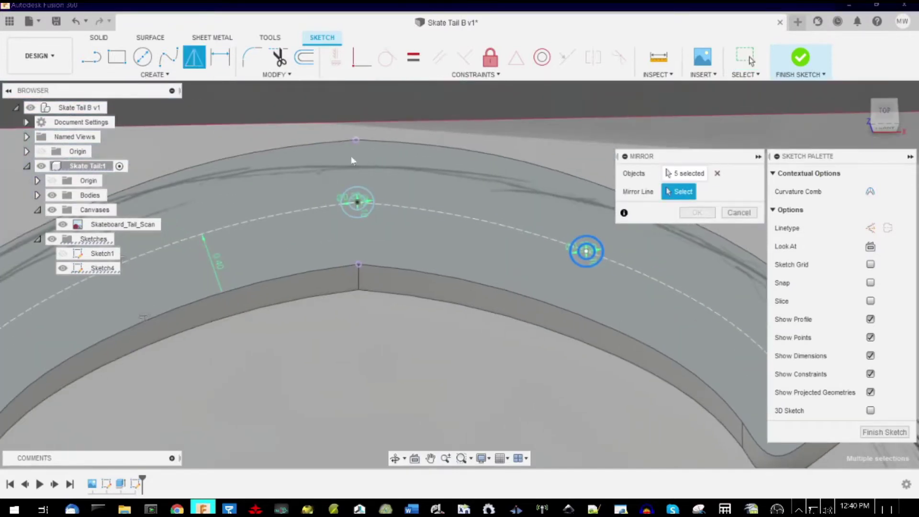
{"action": "left_click", "coordinate": [738, 212]}
Draw a vertical line about 0.217 in long down from the outer edge's middle point and convert it to construction.
{"action": "key", "text": "l"}
{"action": "left_click", "coordinate": [356, 140]}
{"action": "left_click", "coordinate": [357, 172]}
{"action": "left_click", "coordinate": [327, 175]}
{"action": "key", "text": "Escape"}
{"action": "left_click", "coordinate": [357, 158]}
{"action": "key", "text": "x"}
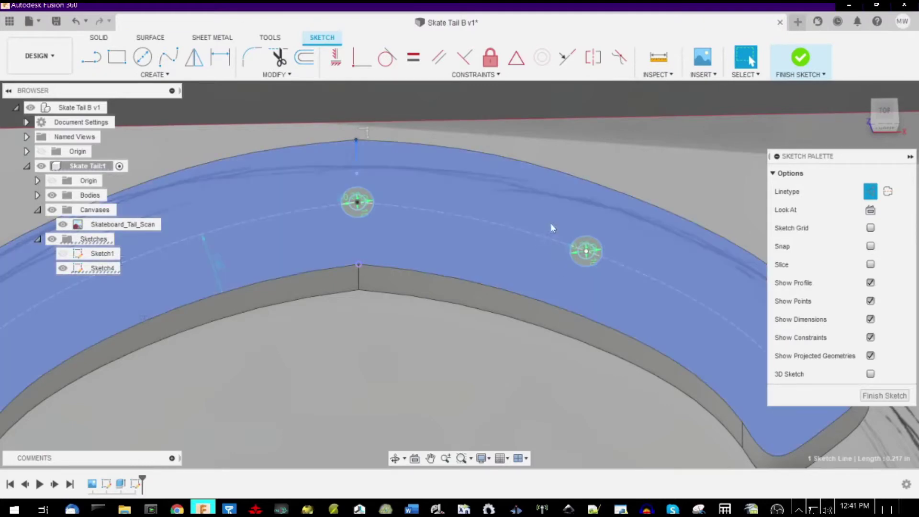
Mirror the two copied circle pairs about the short vertical construction line.
{"action": "left_click_drag", "start_coordinate": [550, 223], "coordinate": [617, 282]}
{"action": "scroll", "coordinate": [472, 269], "scroll_direction": "down", "scroll_amount": 1}
{"action": "middle_click_drag", "start_coordinate": [493, 258], "coordinate": [428, 251]}
{"action": "key", "text": "Escape"}
{"action": "left_click", "coordinate": [520, 258]}
{"action": "left_click", "coordinate": [519, 250], "text": "ctrl"}
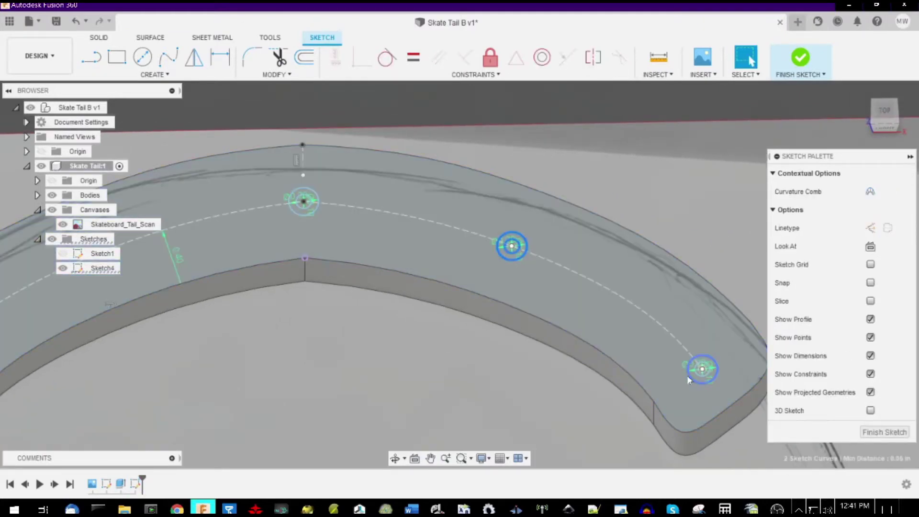
{"action": "left_click", "coordinate": [195, 62]}
{"action": "left_click", "coordinate": [302, 168]}
{"action": "scroll", "coordinate": [510, 237], "scroll_direction": "down", "scroll_amount": 3}
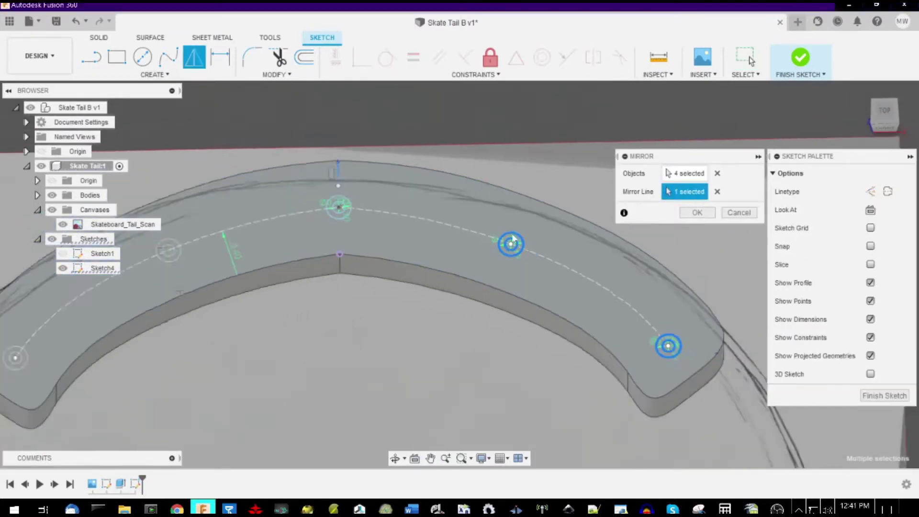
{"action": "left_click", "coordinate": [691, 213]}
Cut the inner circles of all five screw-hole pairs 0.40 in down through the body.
{"action": "scroll", "coordinate": [125, 329], "scroll_direction": "up", "scroll_amount": 4}
{"action": "left_click", "coordinate": [176, 323]}
{"action": "scroll", "coordinate": [177, 324], "scroll_direction": "down", "scroll_amount": 3}
{"action": "scroll", "coordinate": [395, 172], "scroll_direction": "up", "scroll_amount": 3}
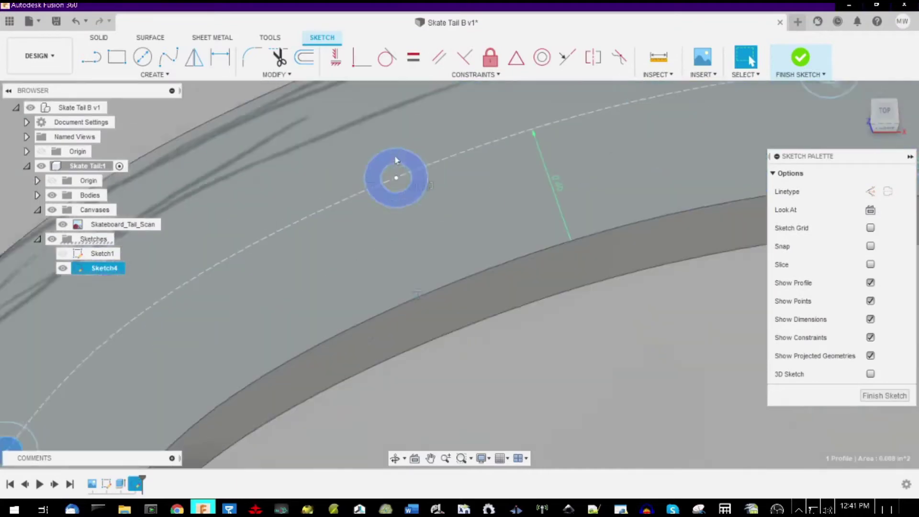
{"action": "left_click", "coordinate": [396, 177], "text": "ctrl"}
{"action": "scroll", "coordinate": [302, 258], "scroll_direction": "down", "scroll_amount": 3}
{"action": "scroll", "coordinate": [544, 185], "scroll_direction": "up", "scroll_amount": 4}
{"action": "left_click", "coordinate": [548, 185], "text": "ctrl"}
{"action": "scroll", "coordinate": [426, 179], "scroll_direction": "down", "scroll_amount": 4}
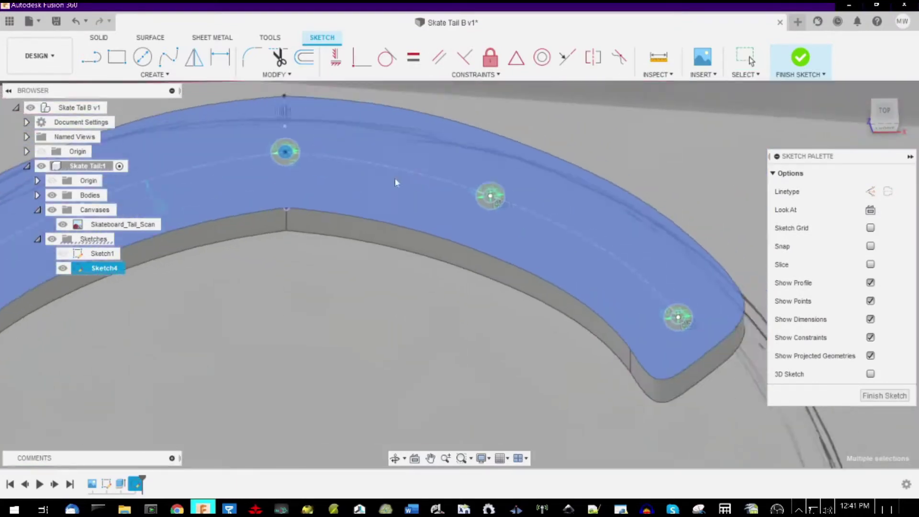
{"action": "scroll", "coordinate": [413, 205], "scroll_direction": "up", "scroll_amount": 4}
{"action": "scroll", "coordinate": [414, 205], "scroll_direction": "up", "scroll_amount": 1}
{"action": "scroll", "coordinate": [385, 202], "scroll_direction": "down", "scroll_amount": 3}
{"action": "scroll", "coordinate": [559, 315], "scroll_direction": "up", "scroll_amount": 3}
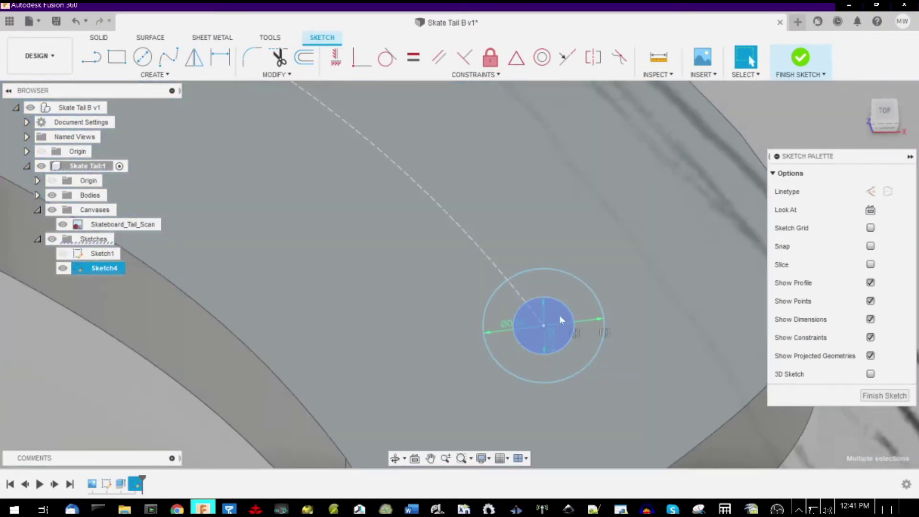
{"action": "scroll", "coordinate": [588, 289], "scroll_direction": "down", "scroll_amount": 4}
{"action": "key", "text": "e"}
{"action": "middle_click_drag", "start_coordinate": [515, 313], "coordinate": [527, 239], "text": "shift"}
{"action": "left_click_drag", "start_coordinate": [582, 254], "coordinate": [579, 292]}
{"action": "middle_click_drag", "start_coordinate": [575, 273], "coordinate": [565, 308], "text": "shift"}
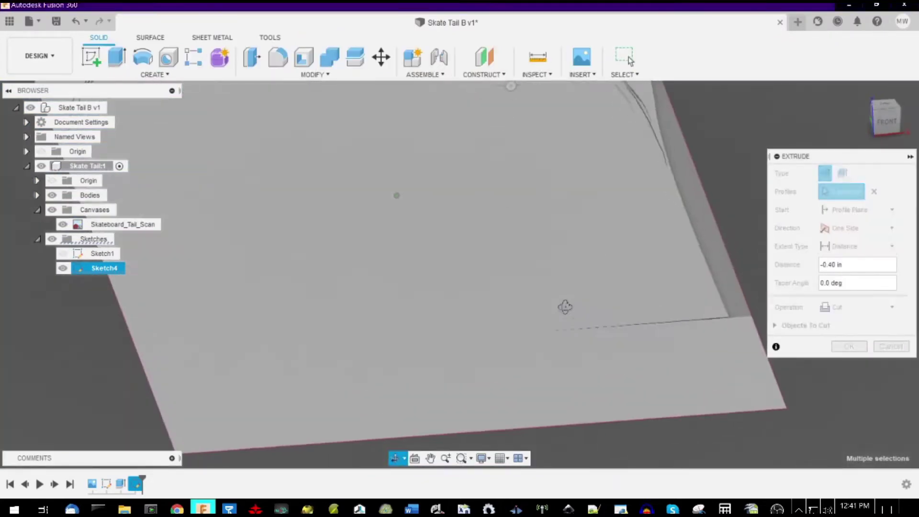
{"action": "key", "text": "Return"}
Make the screw-hole sketch, Sketch4, visible again on the body's upper face.
{"action": "scroll", "coordinate": [397, 154], "scroll_direction": "down", "scroll_amount": 2}
{"action": "mouse_move", "coordinate": [397, 153]}
{"action": "middle_mouse_down"}
{"action": "mouse_move", "coordinate": [440, 206]}
{"action": "mouse_move", "coordinate": [488, 335]}
{"action": "middle_mouse_up"}
{"action": "scroll", "coordinate": [434, 175], "scroll_direction": "up", "scroll_amount": 5}
{"action": "left_click", "coordinate": [63, 268]}
{"action": "middle_click_drag", "start_coordinate": [291, 269], "coordinate": [272, 306], "text": "shift"}
{"action": "scroll", "coordinate": [176, 330], "scroll_direction": "up", "scroll_amount": 3}
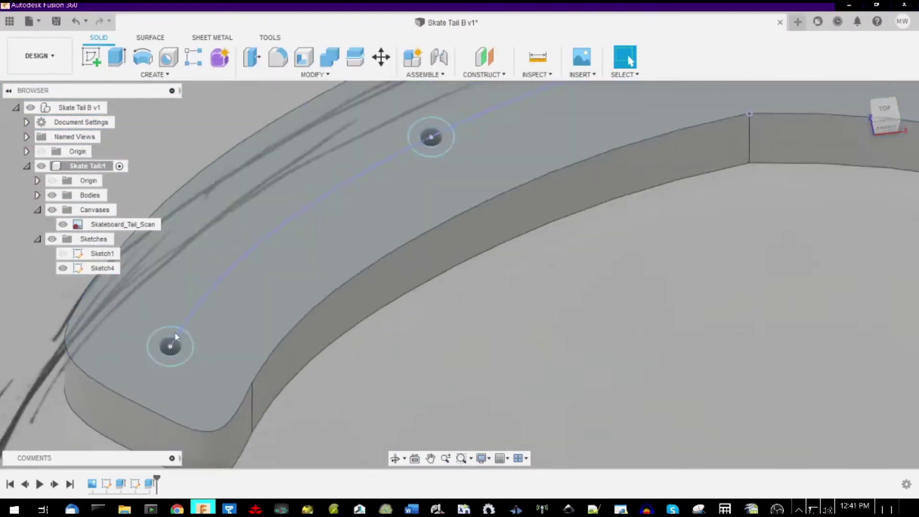
Cut the five ring profiles around the screw holes about 0.305 in deep to form counterbores.
{"action": "left_click", "coordinate": [177, 337]}
{"action": "scroll", "coordinate": [335, 321], "scroll_direction": "down", "scroll_amount": 2}
{"action": "scroll", "coordinate": [409, 197], "scroll_direction": "up", "scroll_amount": 3}
{"action": "left_click", "coordinate": [406, 196], "text": "ctrl"}
{"action": "scroll", "coordinate": [268, 256], "scroll_direction": "down", "scroll_amount": 3}
{"action": "scroll", "coordinate": [551, 198], "scroll_direction": "up", "scroll_amount": 4}
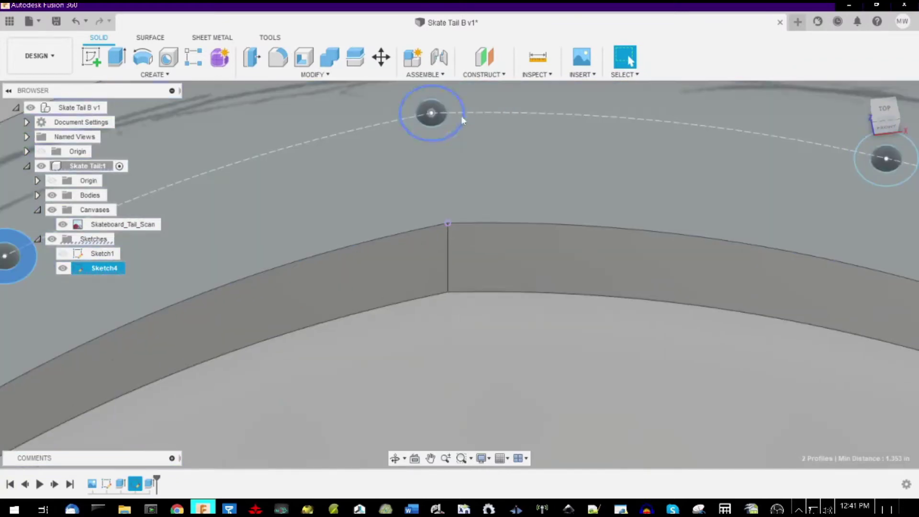
{"action": "left_click", "coordinate": [457, 119], "text": "ctrl"}
{"action": "scroll", "coordinate": [352, 194], "scroll_direction": "down", "scroll_amount": 3}
{"action": "scroll", "coordinate": [589, 184], "scroll_direction": "up", "scroll_amount": 3}
{"action": "left_click", "coordinate": [589, 182], "text": "ctrl"}
{"action": "scroll", "coordinate": [455, 160], "scroll_direction": "down", "scroll_amount": 3}
{"action": "scroll", "coordinate": [732, 261], "scroll_direction": "up", "scroll_amount": 2}
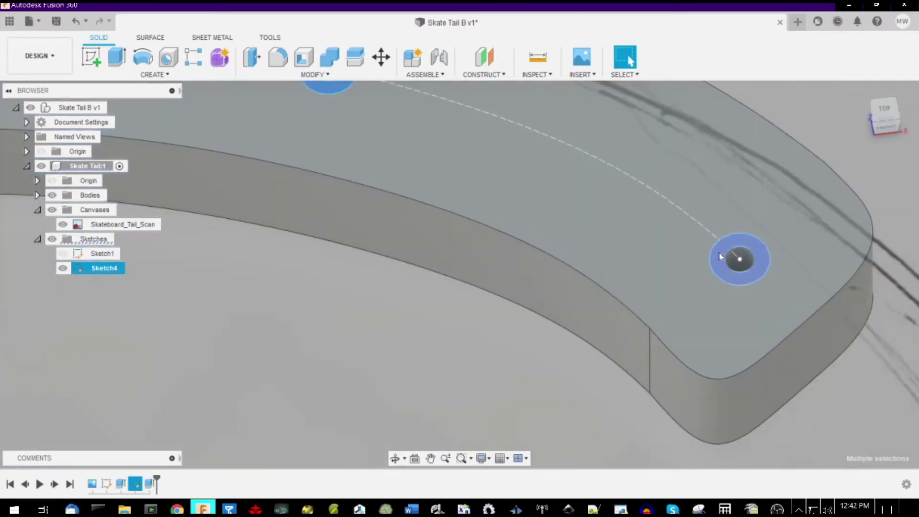
{"action": "scroll", "coordinate": [719, 256], "scroll_direction": "down", "scroll_amount": 4}
{"action": "key", "text": "e"}
{"action": "left_click_drag", "start_coordinate": [722, 258], "coordinate": [721, 273]}
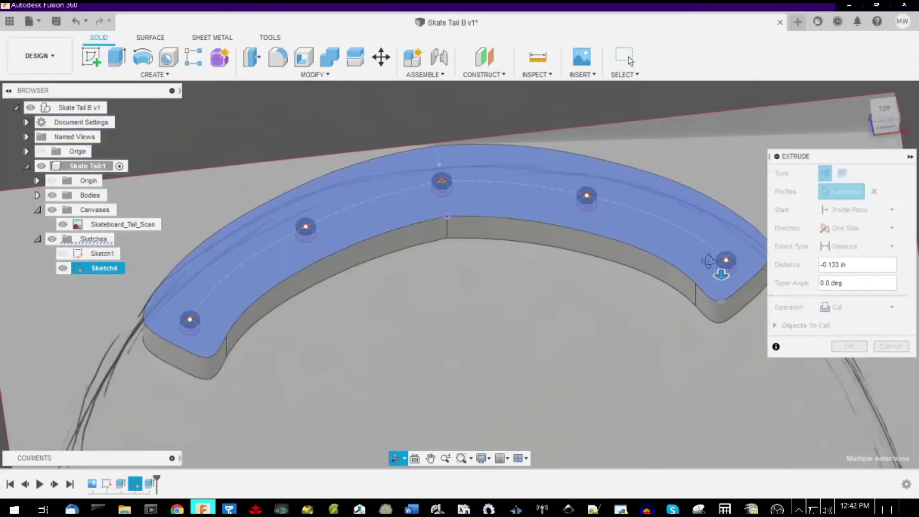
{"action": "middle_click_drag", "start_coordinate": [721, 273], "coordinate": [718, 282], "text": "shift"}
{"action": "left_click_drag", "start_coordinate": [718, 283], "coordinate": [722, 343]}
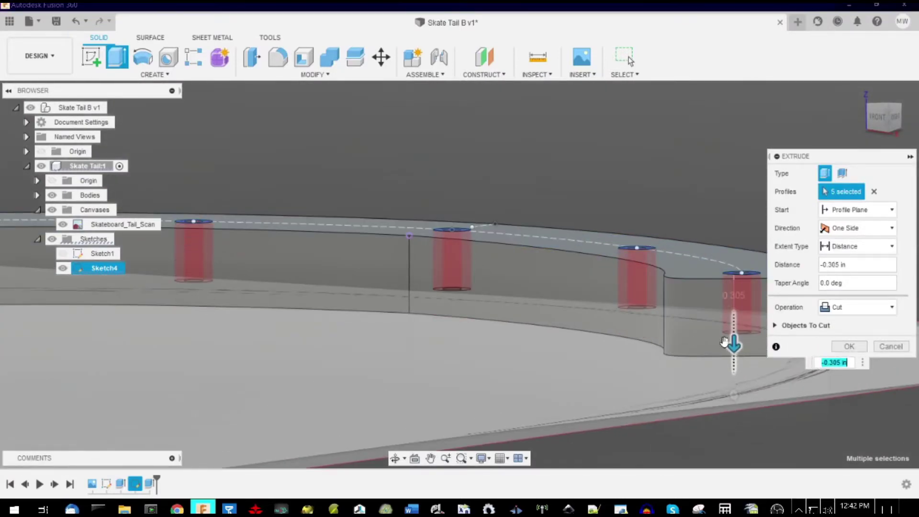
{"action": "scroll", "coordinate": [670, 311], "scroll_direction": "down", "scroll_amount": 3}
{"action": "left_click", "coordinate": [878, 117]}
{"action": "middle_click_drag", "start_coordinate": [624, 229], "coordinate": [421, 316], "text": "shift"}
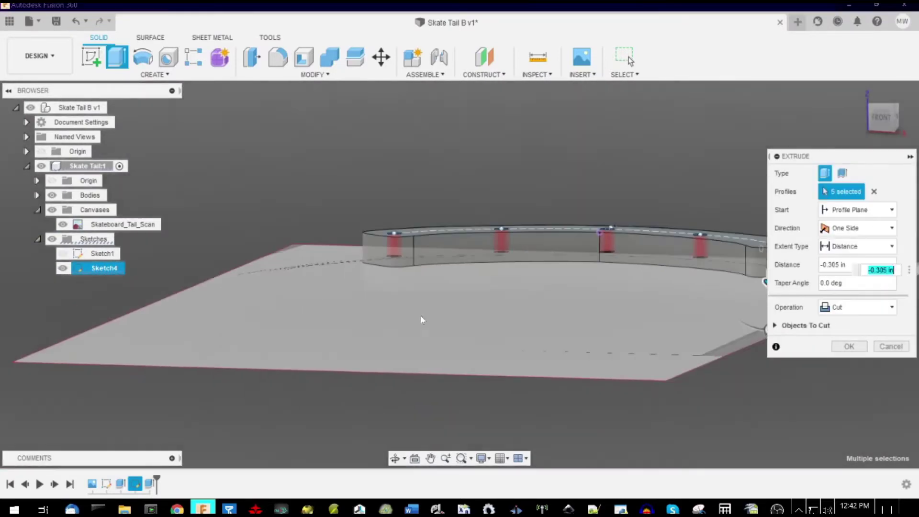
{"action": "middle_click_drag", "start_coordinate": [712, 294], "coordinate": [544, 310]}
{"action": "scroll", "coordinate": [544, 310], "scroll_direction": "up", "scroll_amount": 3}
{"action": "left_click", "coordinate": [842, 346]}
Create a section analysis from the XZ plane and offset it so it slices through two screw holes.
{"action": "middle_click_drag", "start_coordinate": [709, 282], "coordinate": [694, 354], "text": "shift"}
{"action": "scroll", "coordinate": [658, 307], "scroll_direction": "down", "scroll_amount": 4}
{"action": "left_click", "coordinate": [536, 74]}
{"action": "left_click", "coordinate": [555, 209]}
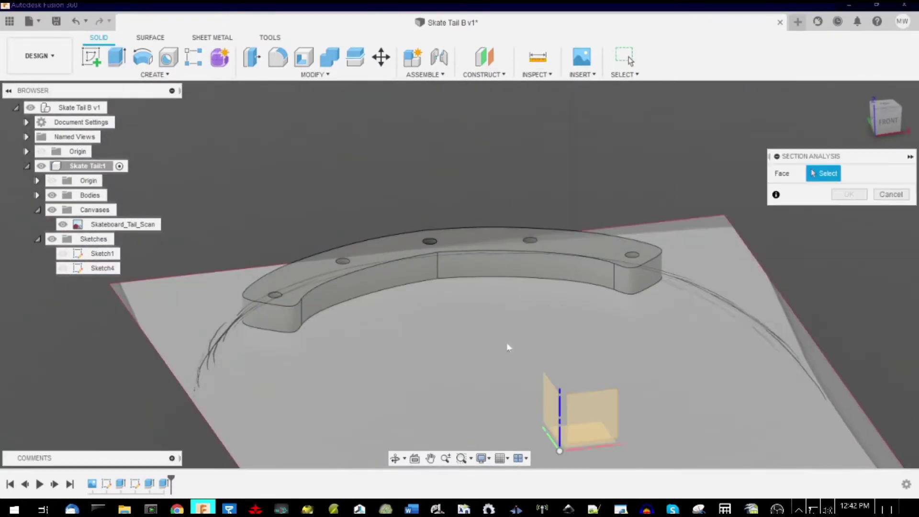
{"action": "middle_click_drag", "start_coordinate": [548, 349], "coordinate": [462, 362], "text": "shift"}
{"action": "left_click", "coordinate": [360, 366]}
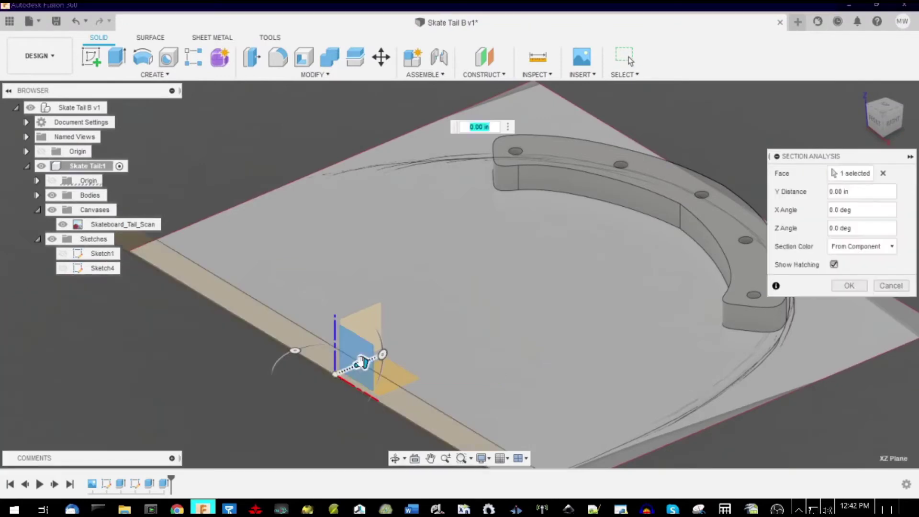
{"action": "left_click_drag", "start_coordinate": [359, 361], "coordinate": [708, 211]}
{"action": "key", "text": "Return"}
Inspect the counterbored holes in the section view, then hide the analysis.
{"action": "middle_click_drag", "start_coordinate": [632, 251], "coordinate": [652, 228], "text": "shift"}
{"action": "middle_click_drag", "start_coordinate": [652, 228], "coordinate": [590, 285]}
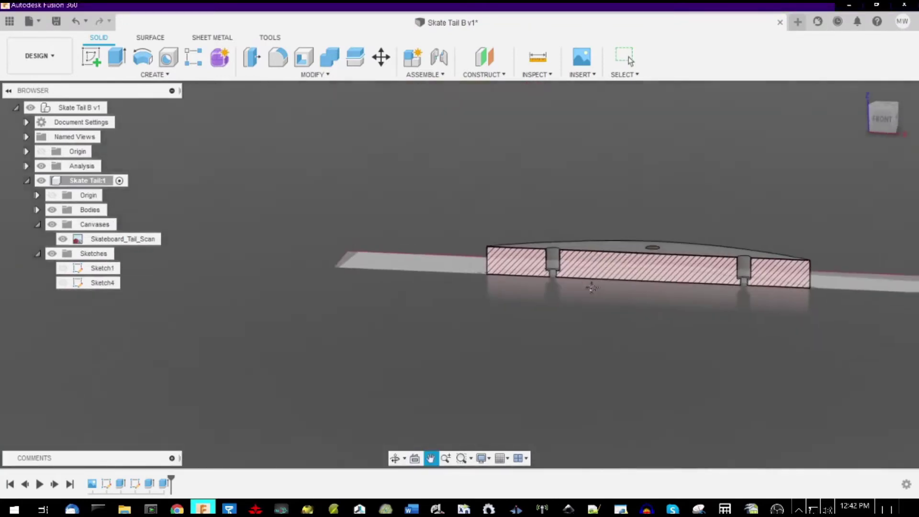
{"action": "scroll", "coordinate": [661, 262], "scroll_direction": "up", "scroll_amount": 3}
{"action": "middle_click_drag", "start_coordinate": [646, 265], "coordinate": [581, 335], "text": "shift"}
{"action": "left_click", "coordinate": [41, 166]}
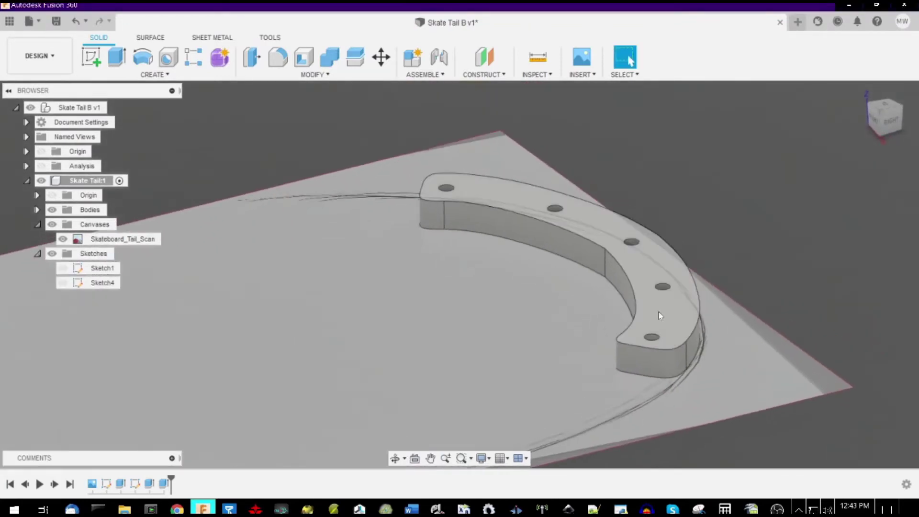
Fillet all edges of the tail piece's upper face, including the screw-hole rims, with a 0.1 in radius.
{"action": "left_click", "coordinate": [631, 231]}
{"action": "key", "text": "f"}
{"action": "middle_click_drag", "start_coordinate": [631, 234], "coordinate": [540, 246]}
{"action": "left_click_drag", "start_coordinate": [540, 247], "coordinate": [534, 252]}
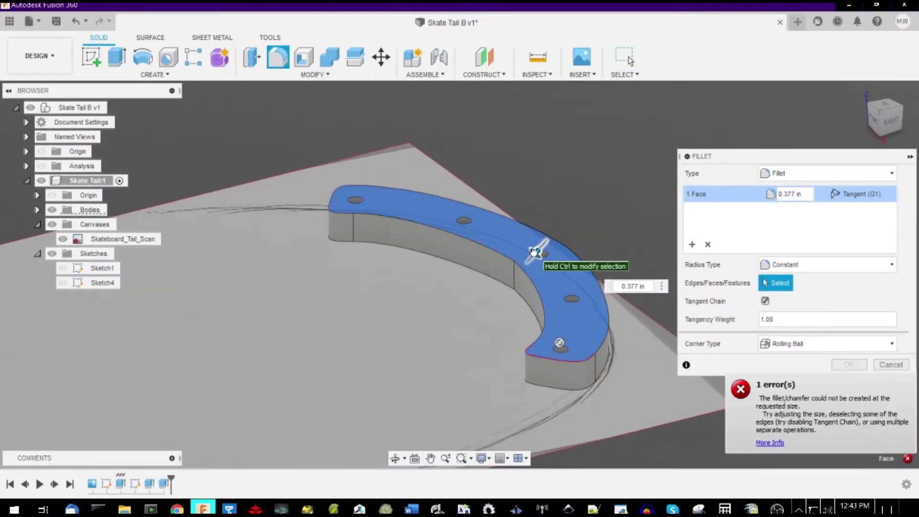
{"action": "scroll", "coordinate": [538, 251], "scroll_direction": "up", "scroll_amount": 2}
{"action": "type", "text": ".2"}
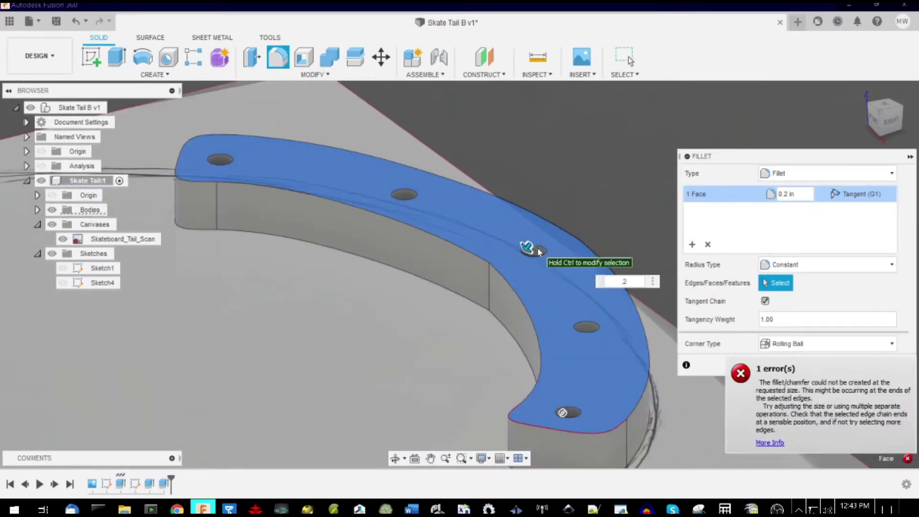
{"action": "type", "text": "1"}
{"action": "mouse_move", "coordinate": [538, 251]}
{"action": "middle_mouse_down", "text": "shift"}
{"action": "mouse_move", "coordinate": [527, 234]}
{"action": "mouse_move", "coordinate": [513, 250]}
{"action": "mouse_move", "coordinate": [541, 248]}
{"action": "middle_mouse_up", "text": "shift"}
{"action": "scroll", "coordinate": [540, 248], "scroll_direction": "down", "scroll_amount": 2}
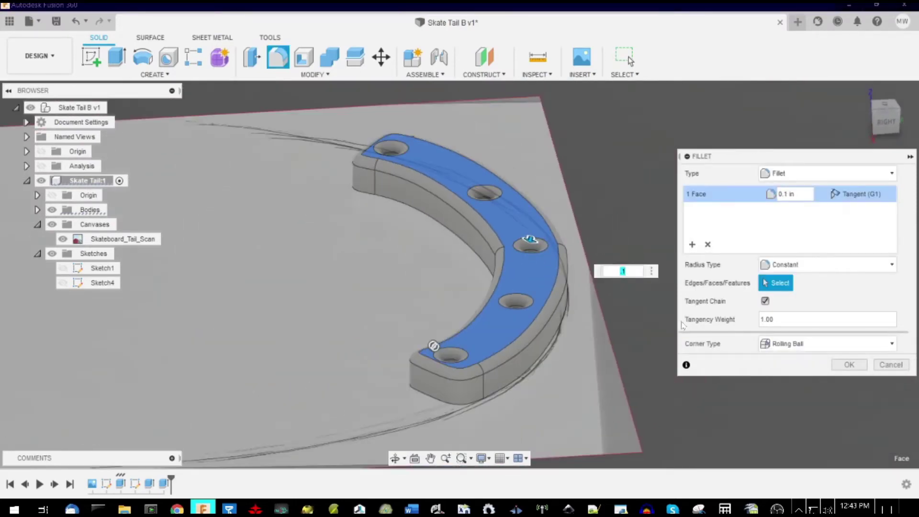
{"action": "type", "text": ".15"}
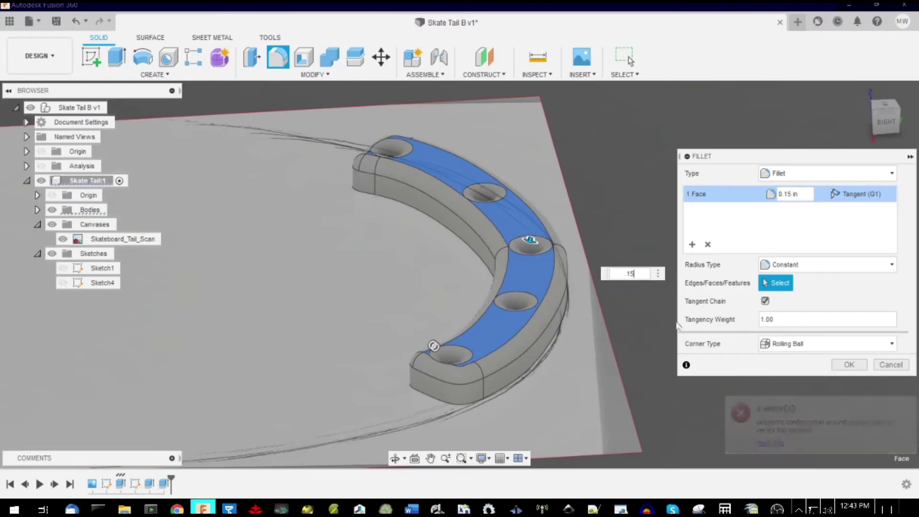
{"action": "key", "text": "BackSpace"}
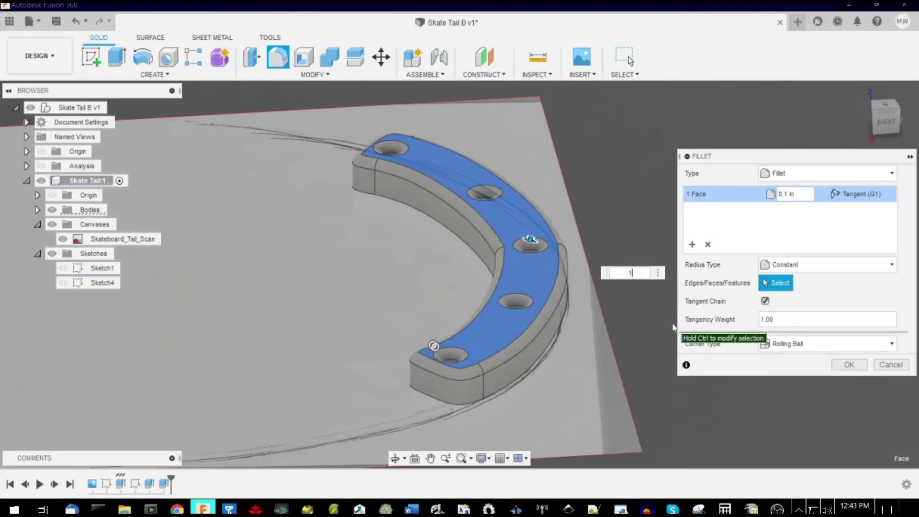
{"action": "key", "text": "Return"}
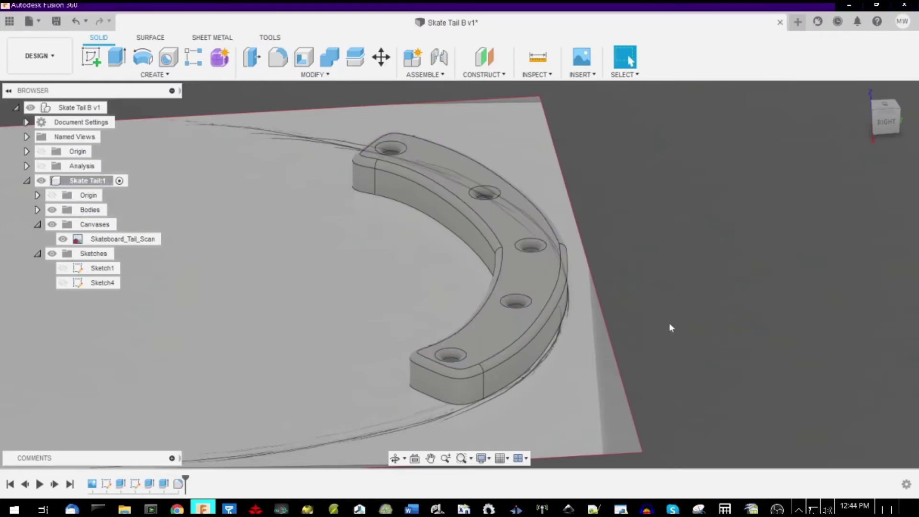
Open the available commands for the Skate Tail component.
{"action": "middle_click_drag", "start_coordinate": [669, 323], "coordinate": [529, 218], "text": "shift"}
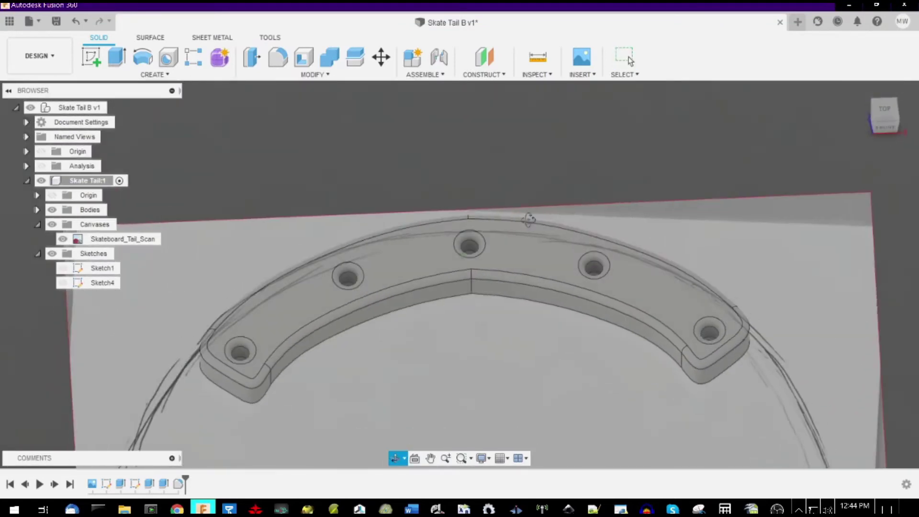
{"action": "right_click", "coordinate": [92, 180]}
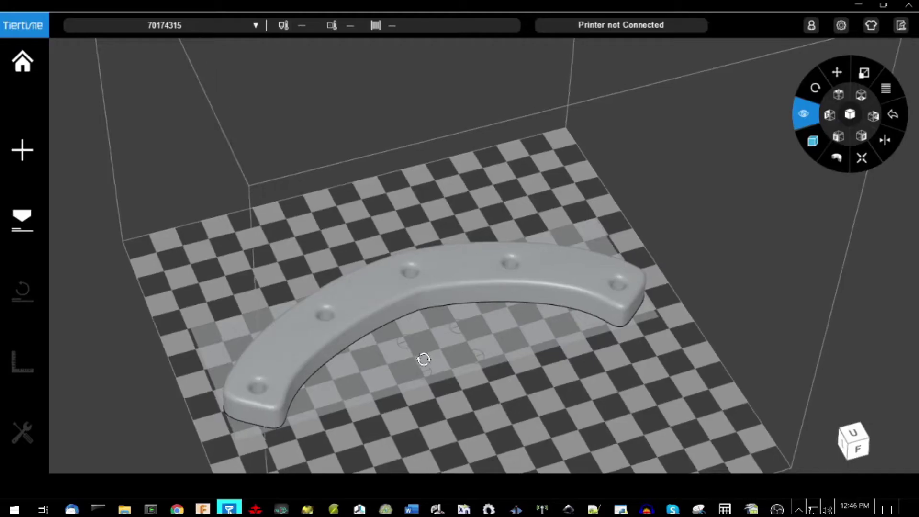
In the Tiertime slicer's print settings, set the tail piece's infill to 99% and the quality to Fast.
{"action": "mouse_move", "coordinate": [423, 361]}
{"action": "left_mouse_down"}
{"action": "mouse_move", "coordinate": [416, 381]}
{"action": "mouse_move", "coordinate": [429, 358]}
{"action": "left_mouse_up"}
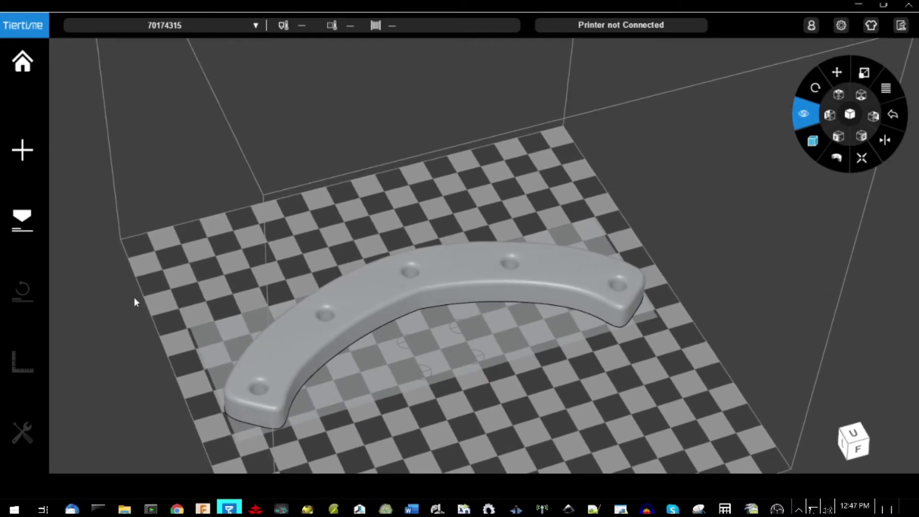
{"action": "left_click", "coordinate": [23, 227]}
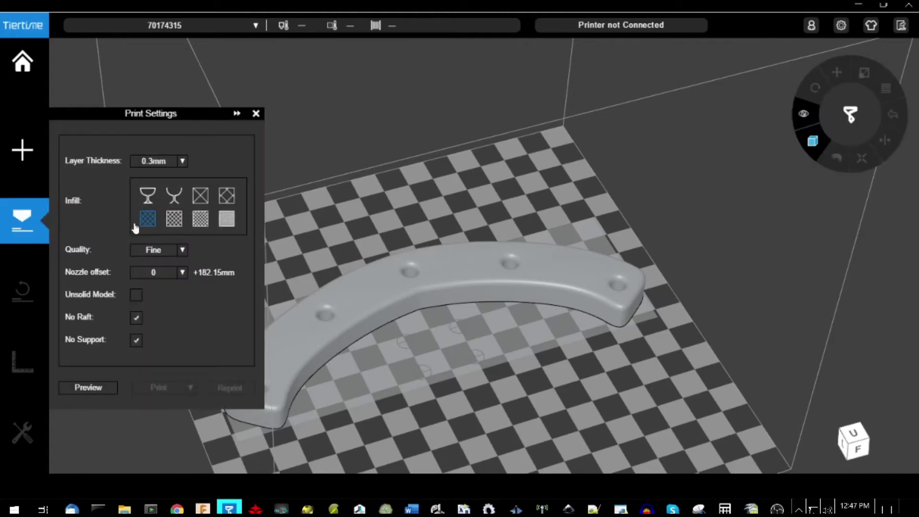
{"action": "left_click", "coordinate": [199, 220]}
{"action": "left_click", "coordinate": [226, 219]}
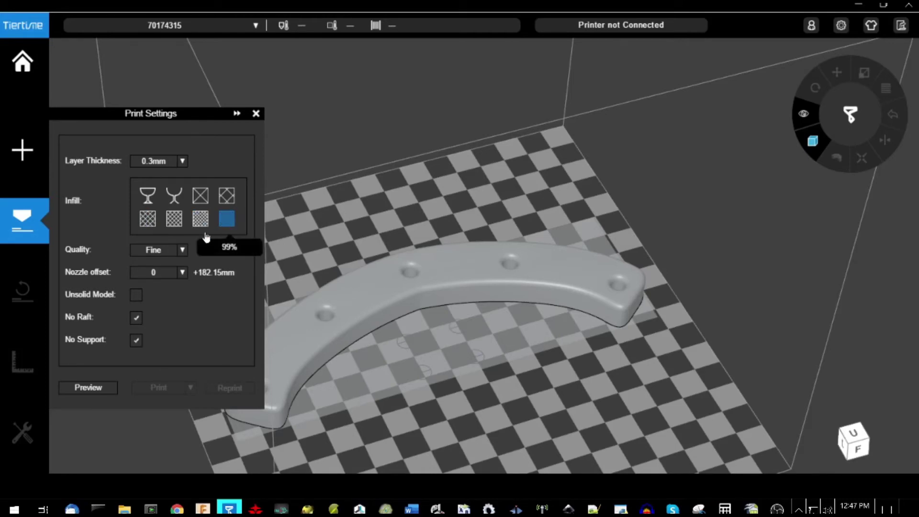
{"action": "left_click", "coordinate": [183, 250]}
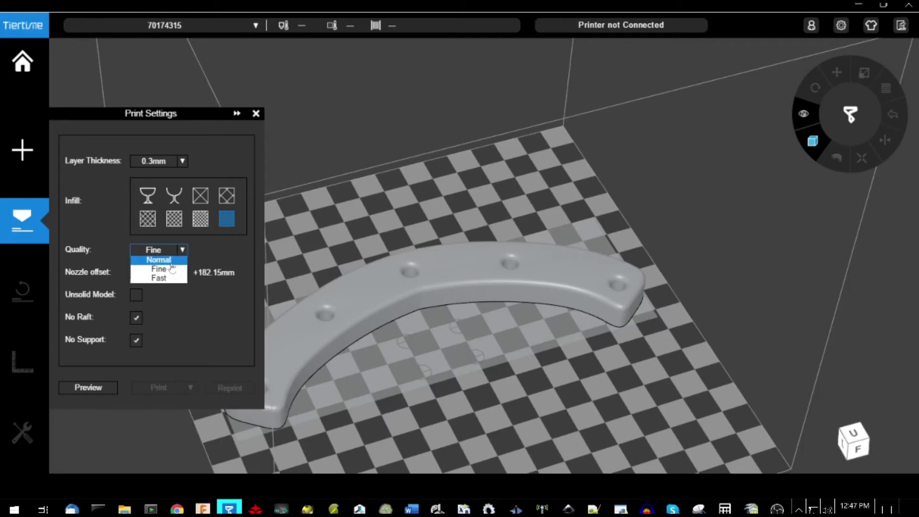
{"action": "left_click", "coordinate": [160, 279]}
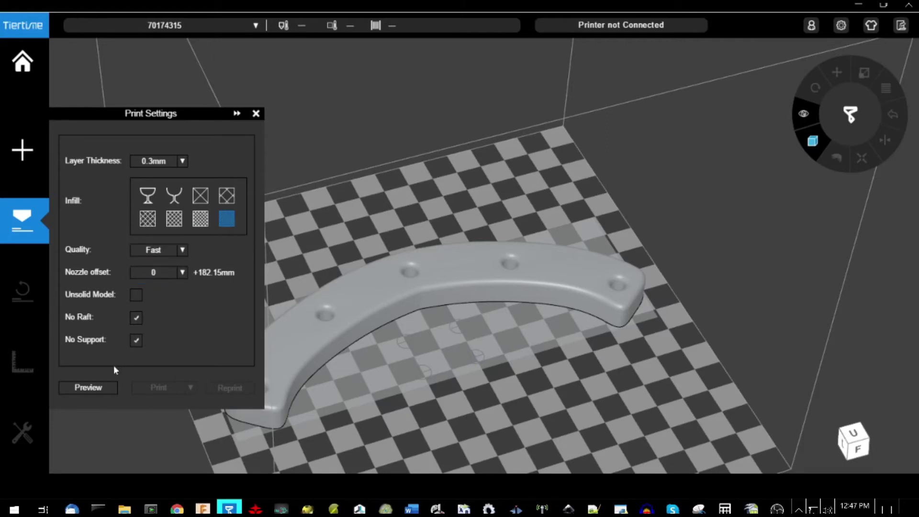
Slice the tail piece for a print preview and play its layer-by-layer animation.
{"action": "left_click", "coordinate": [91, 389]}
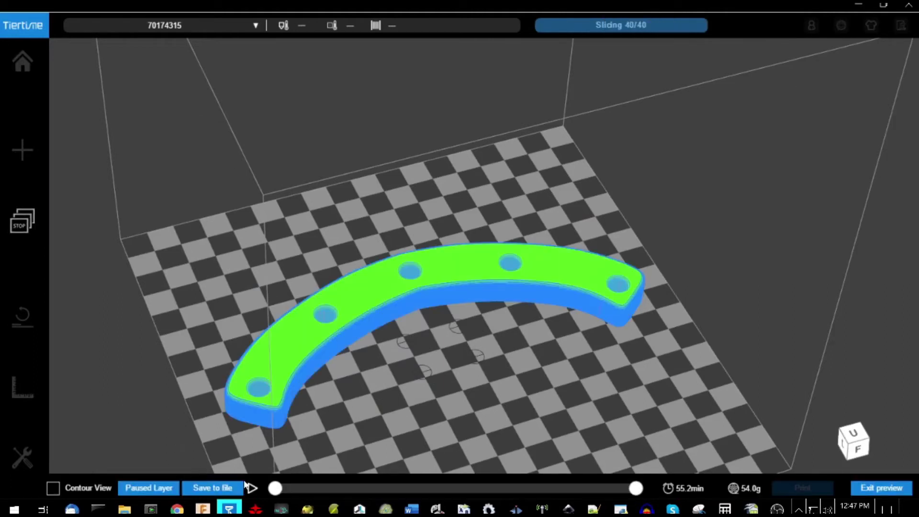
{"action": "left_click", "coordinate": [252, 489]}
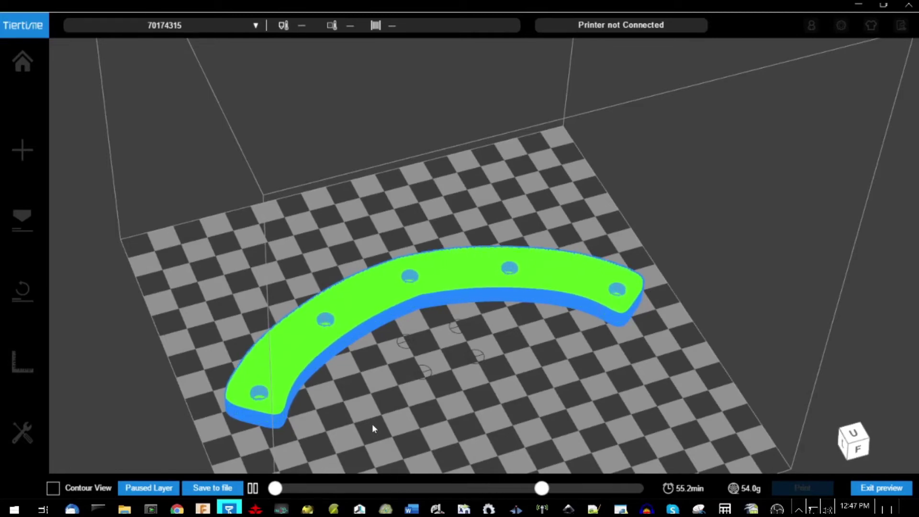
{"action": "mouse_move", "coordinate": [401, 354]}
{"action": "left_mouse_down"}
{"action": "mouse_move", "coordinate": [376, 400]}
{"action": "mouse_move", "coordinate": [384, 421]}
{"action": "mouse_move", "coordinate": [394, 344]}
{"action": "left_mouse_up"}
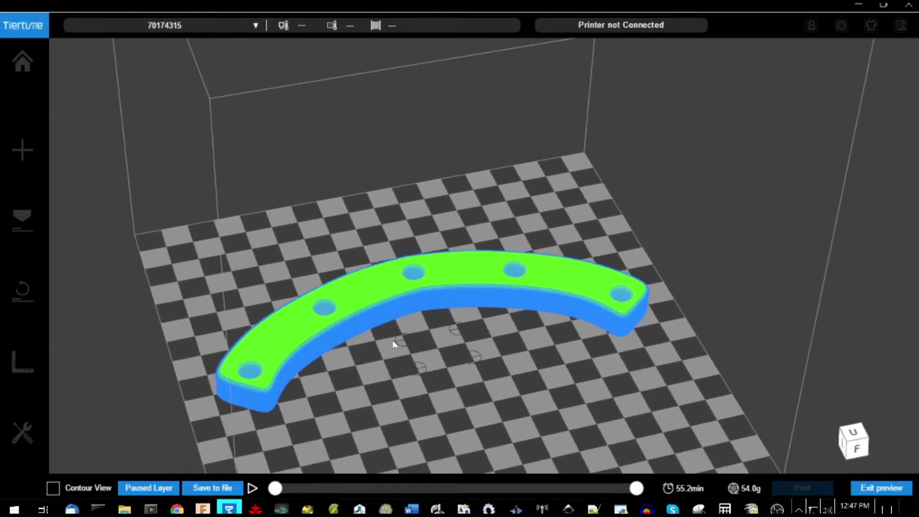